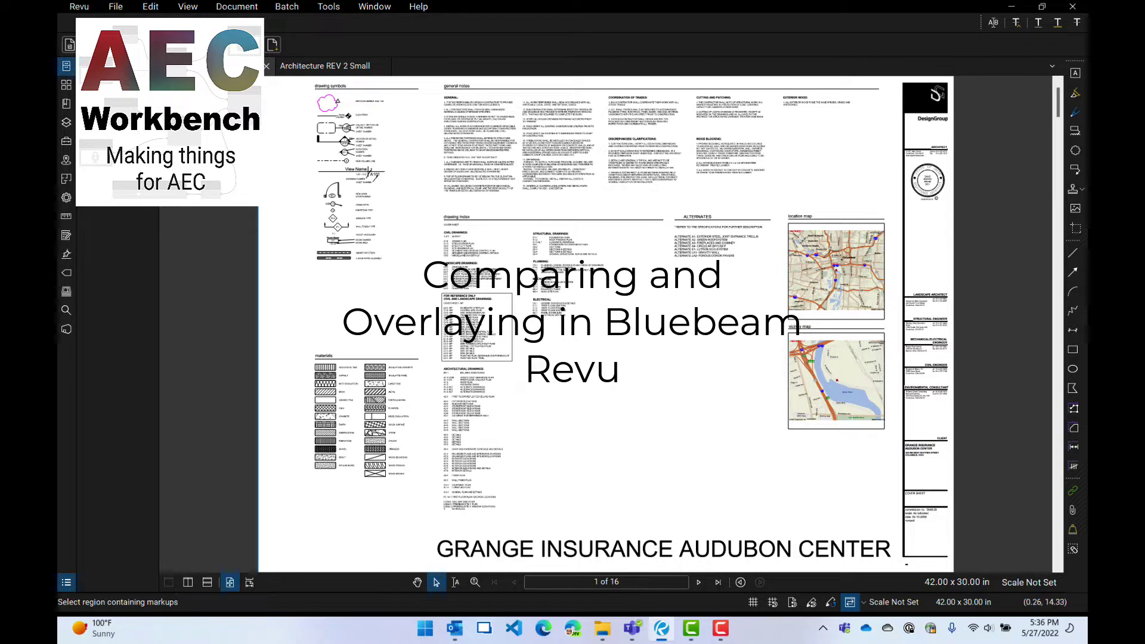
# Page REV 1 forward to the page 4 roof plan and back to the page 1 cover sheet
pyautogui.click(698, 583)
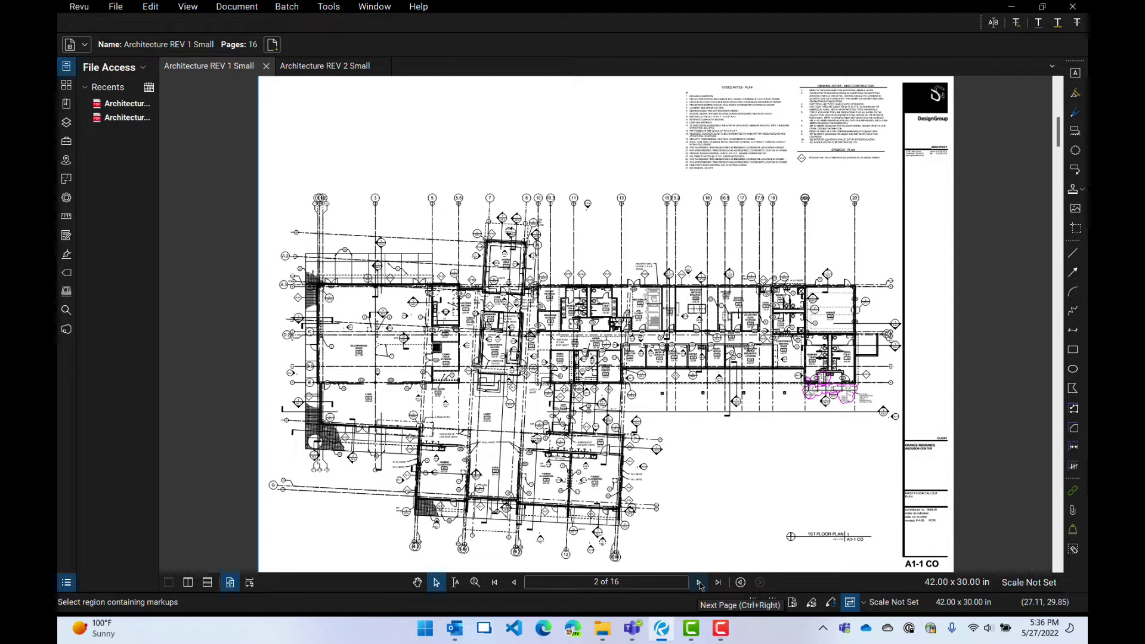
pyautogui.click(700, 583)
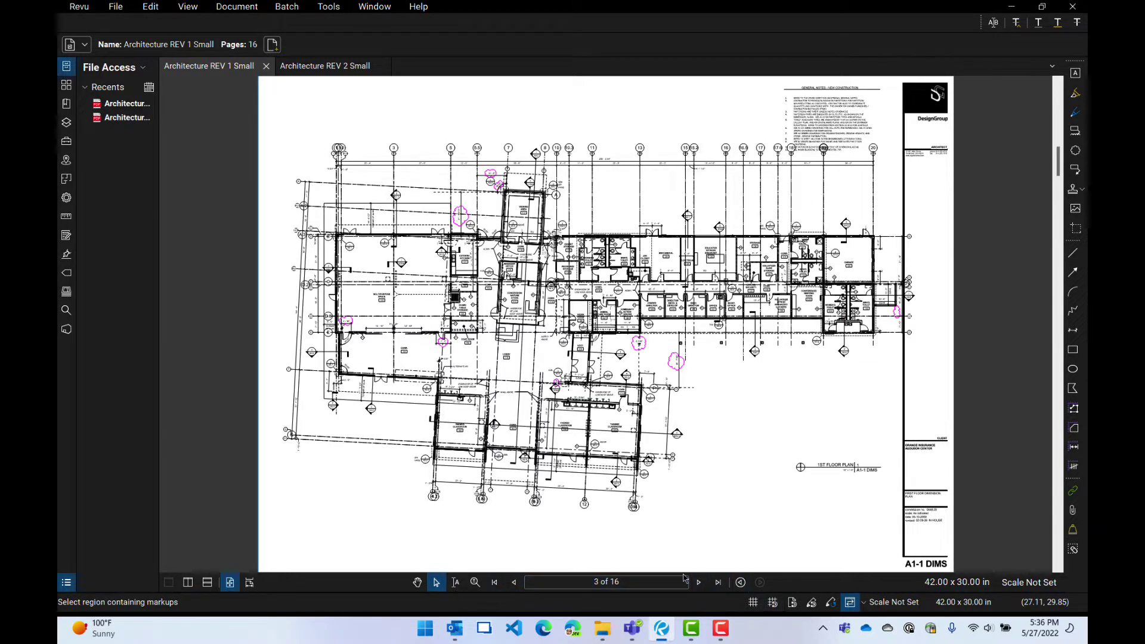
pyautogui.click(699, 583)
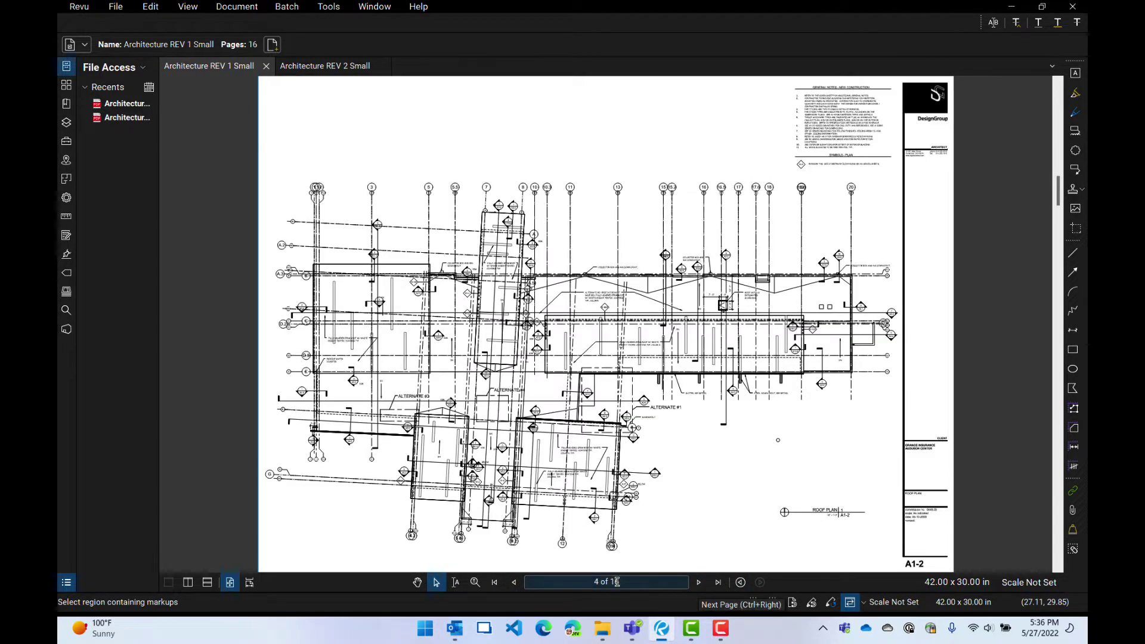
pyautogui.click(517, 584)
pyautogui.click(517, 584)
pyautogui.click(518, 585)
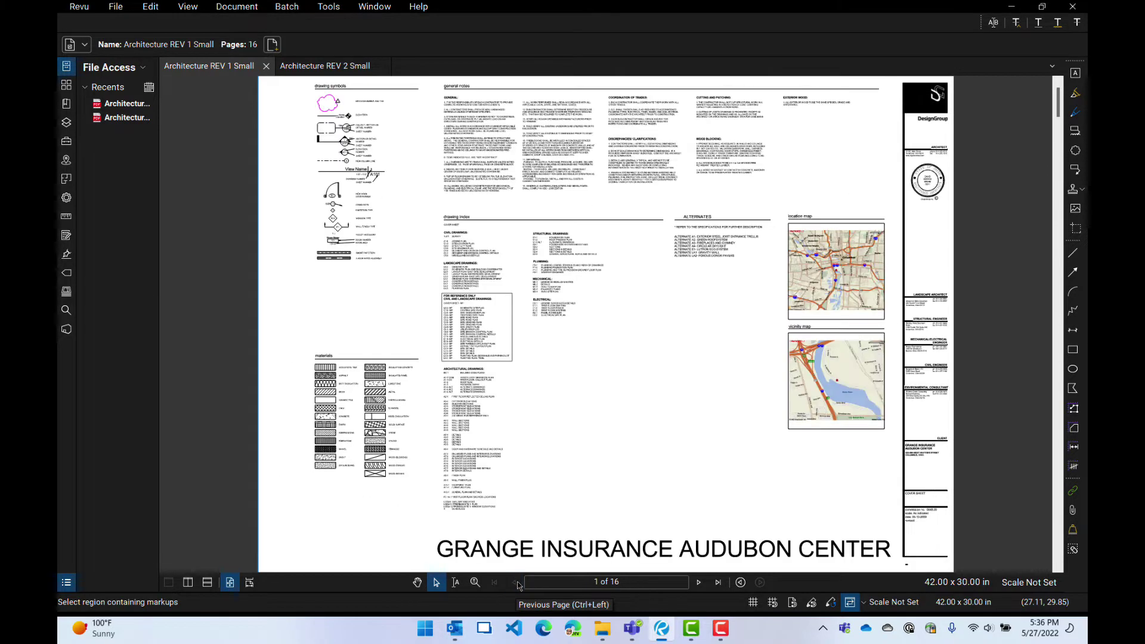
# Show page 2 of REV 2 Small, then return to REV 1 Small on its page 2 floor plan
pyautogui.hotkey('ctrl', 'Tab')
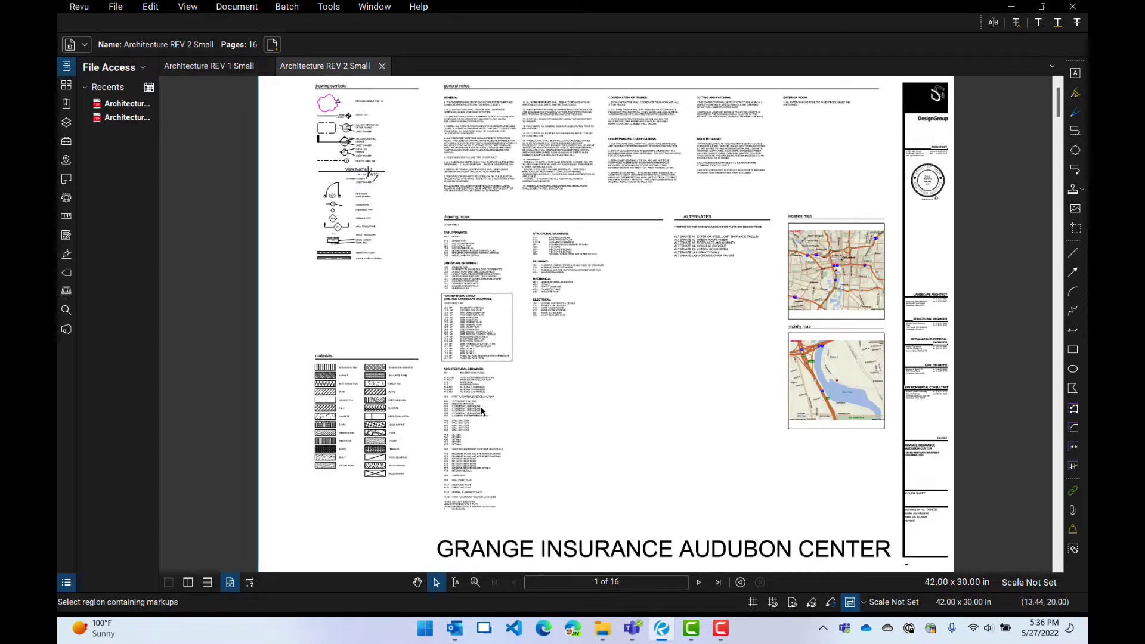
pyautogui.click(700, 584)
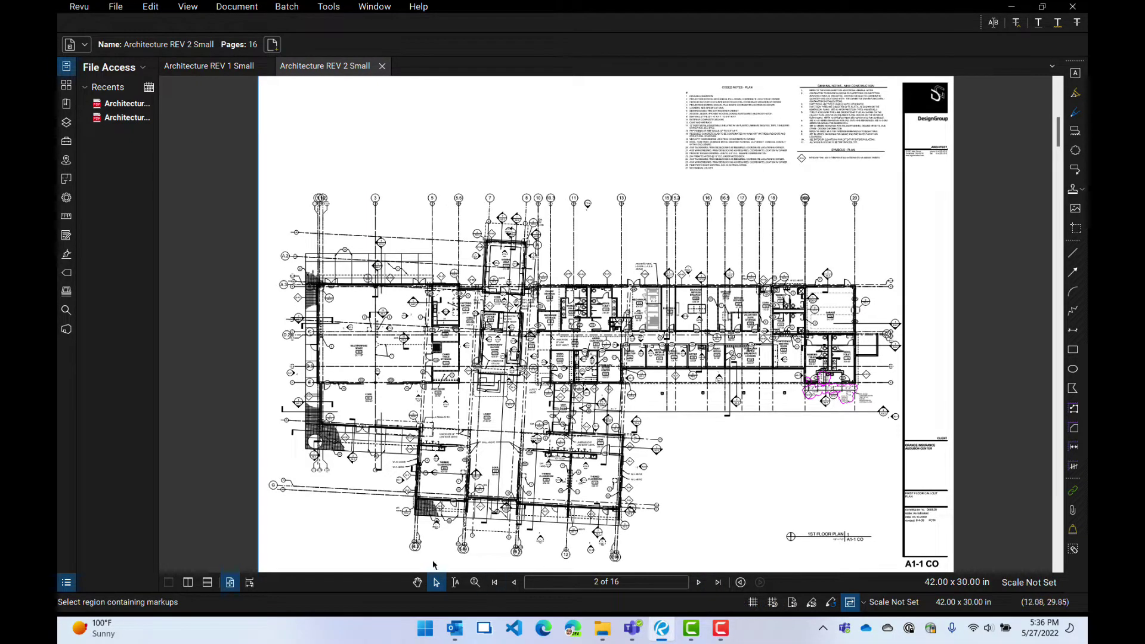
pyautogui.click(222, 71)
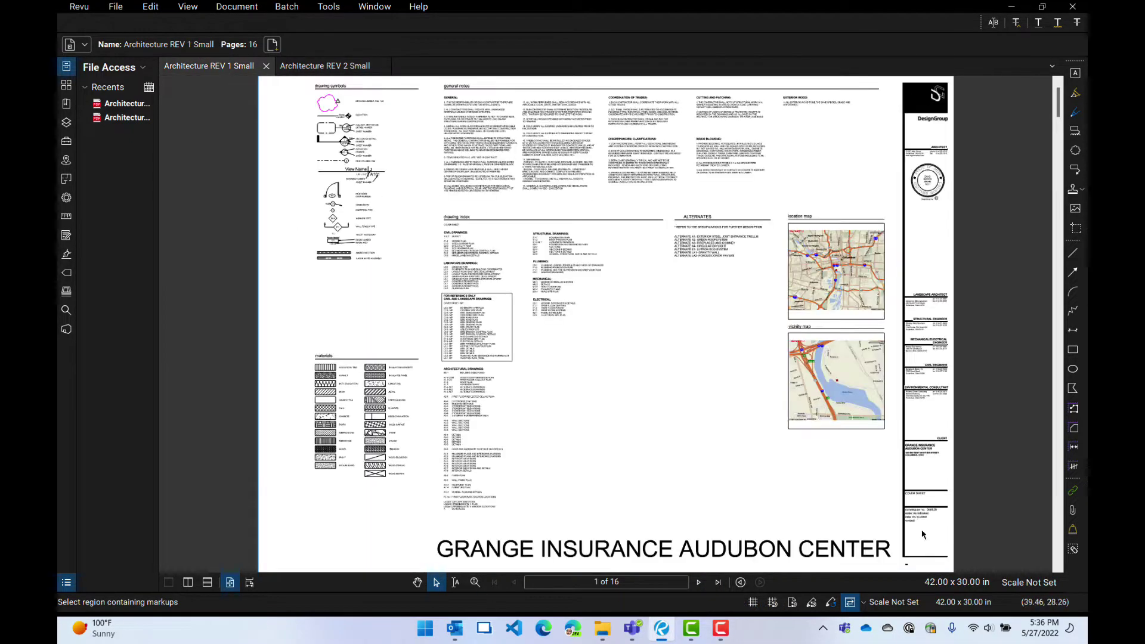
pyautogui.click(699, 584)
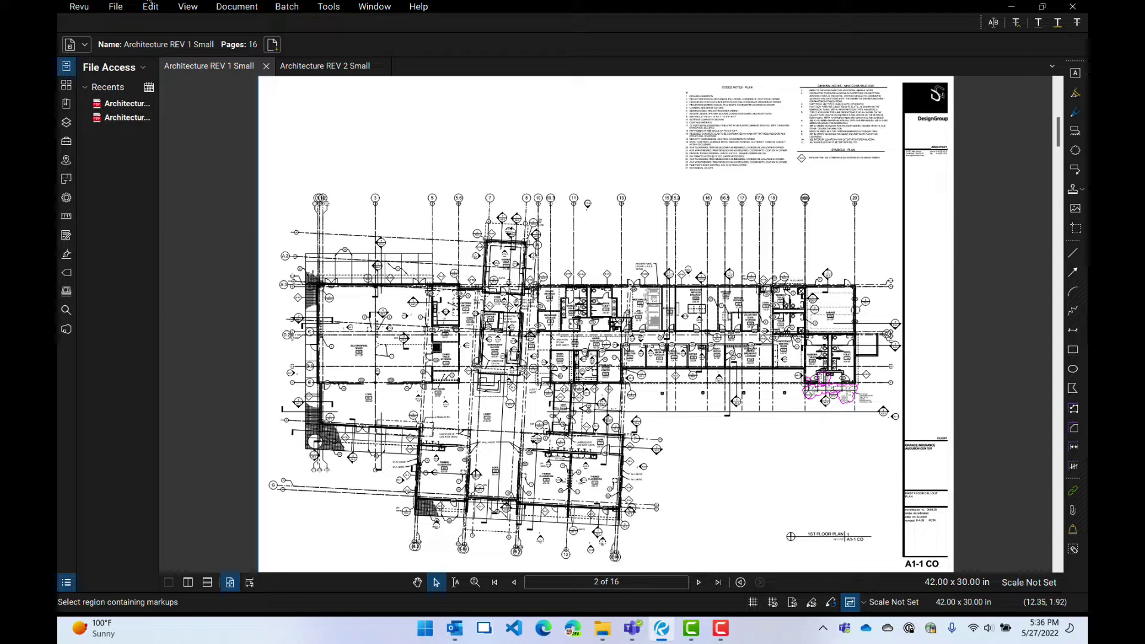
# Open Compare Documents for REV 1 Small versus REV 2 Small and expand Document A's page range list
pyautogui.click(244, 8)
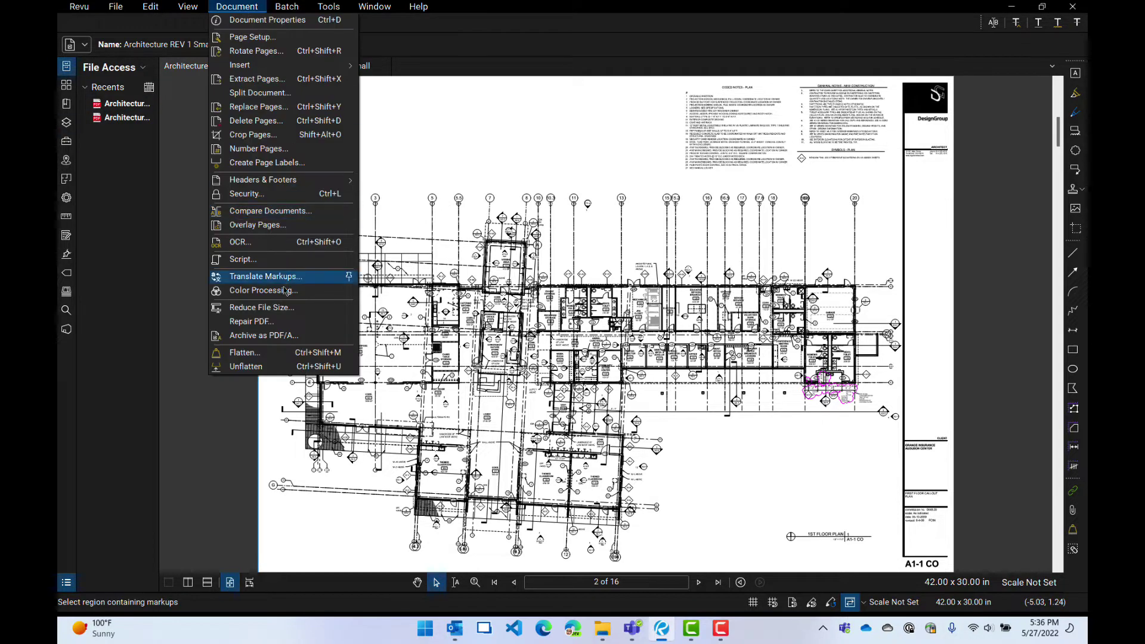
pyautogui.click(272, 213)
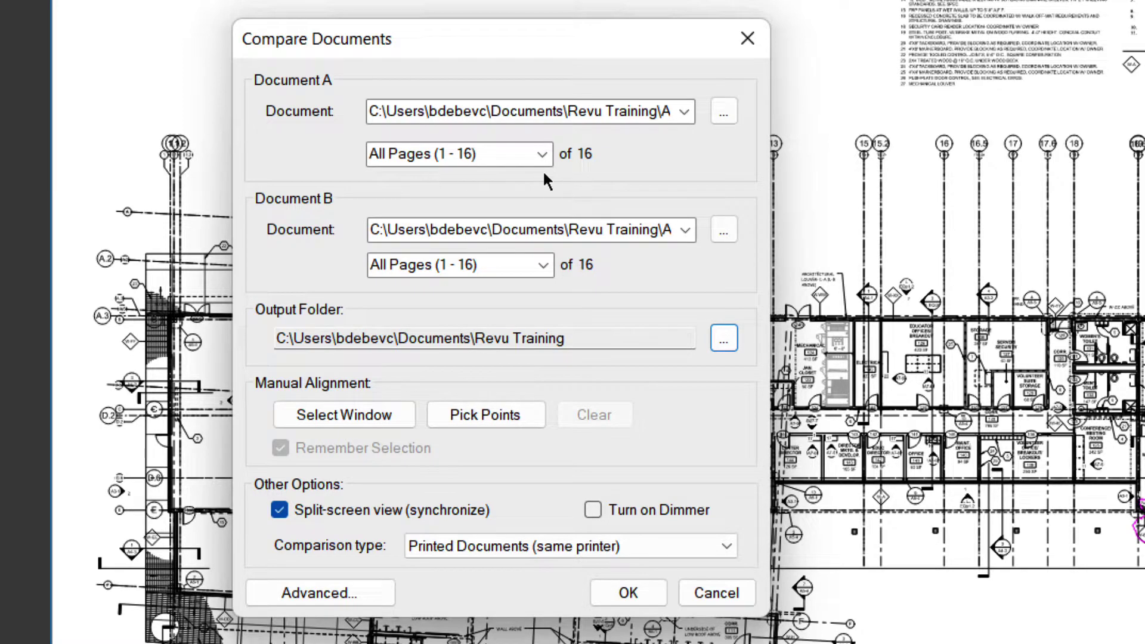
pyautogui.click(542, 154)
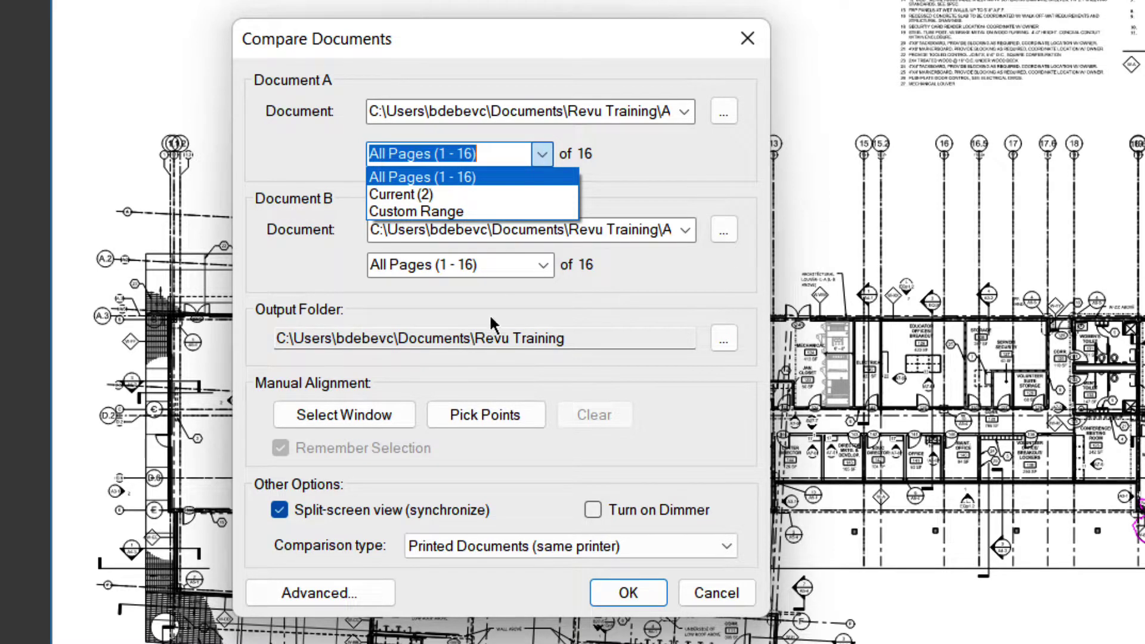
# Choose All Pages (1 - 16) as Document A's page range
pyautogui.click(439, 178)
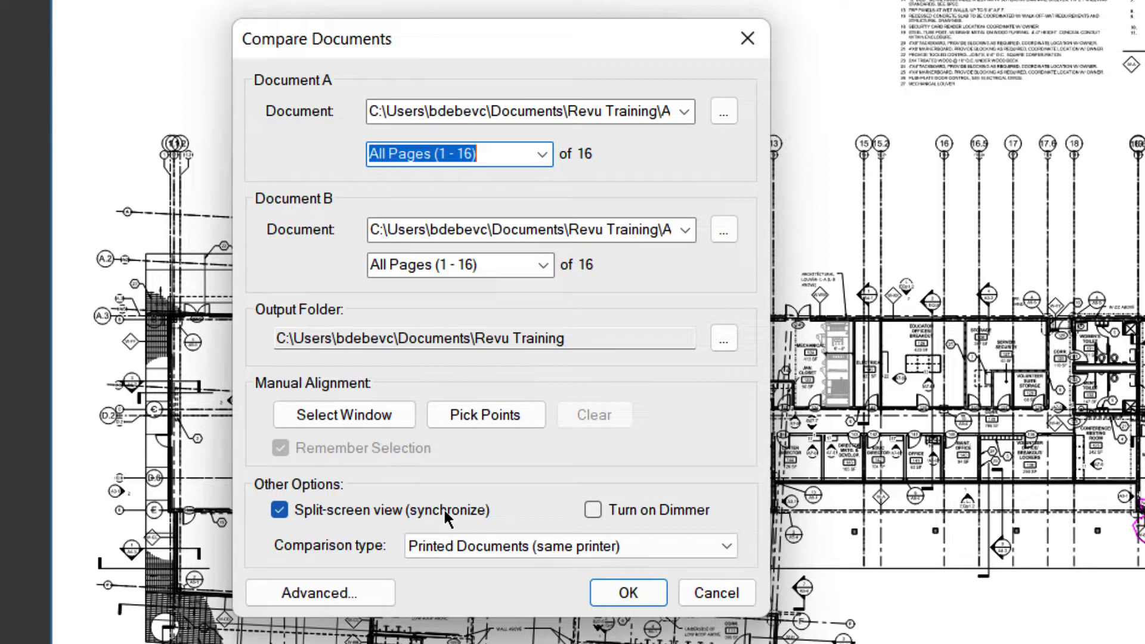
pyautogui.click(477, 550)
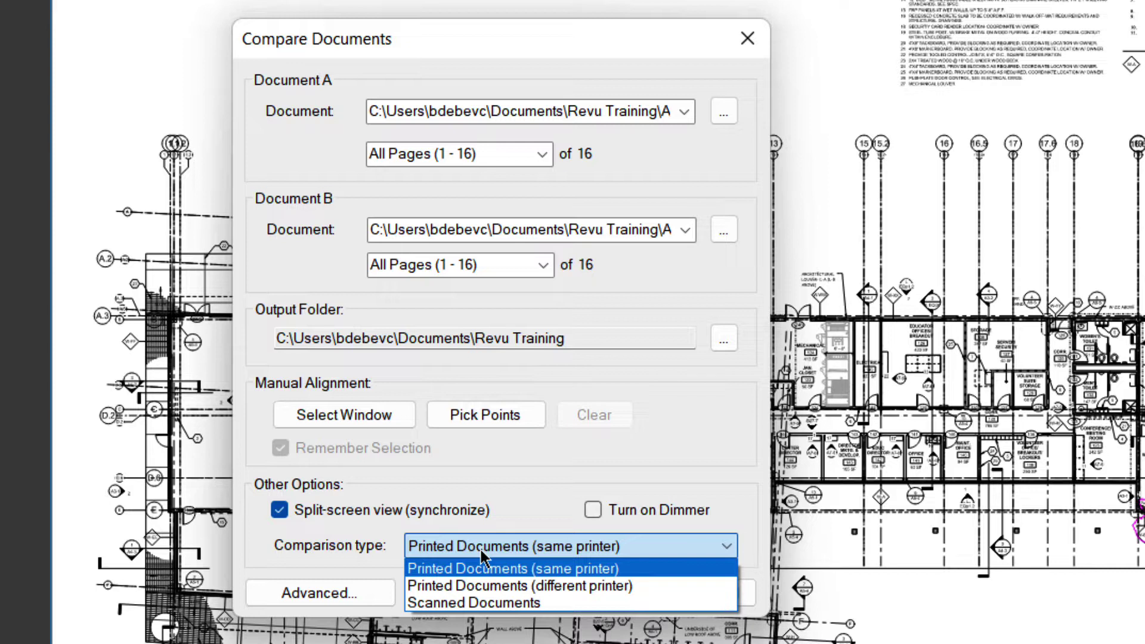
pyautogui.click(569, 511)
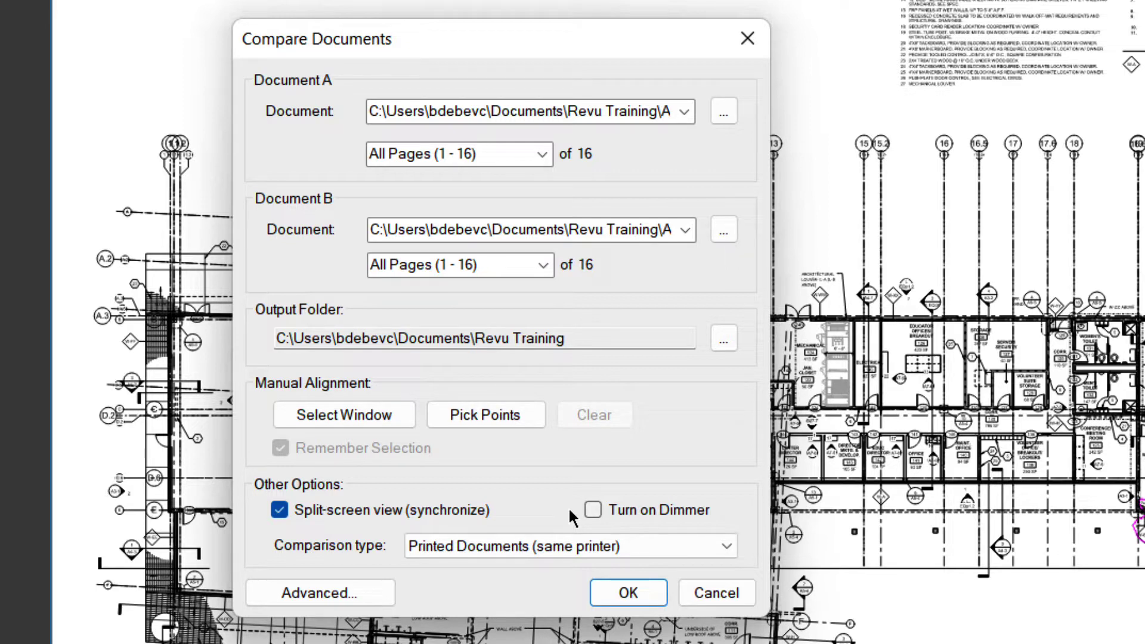
pyautogui.click(458, 546)
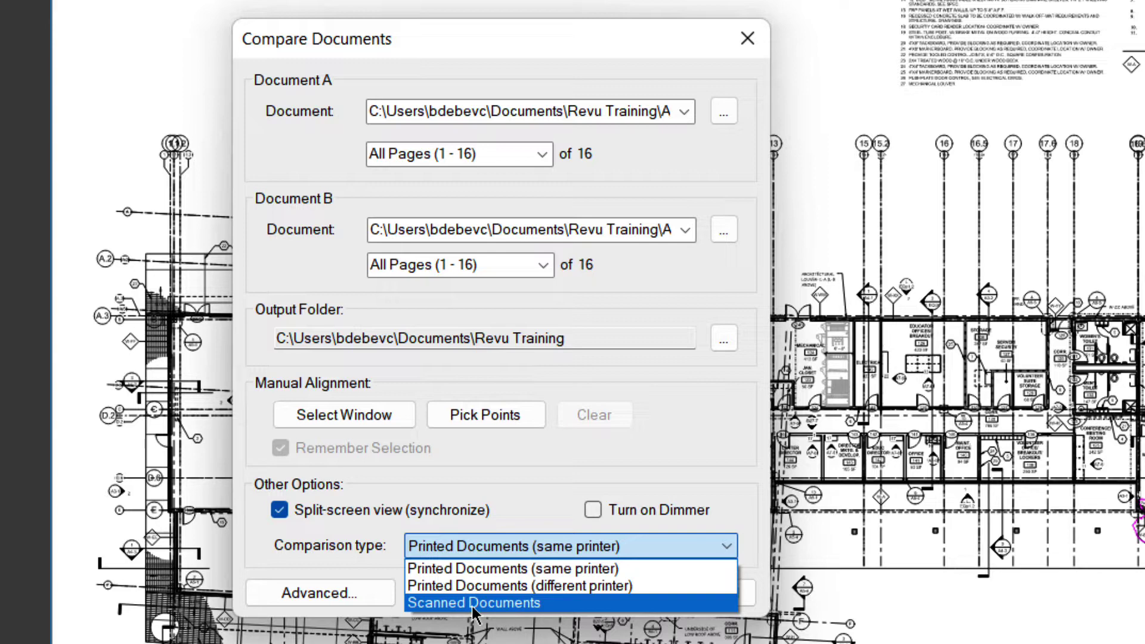
pyautogui.click(536, 502)
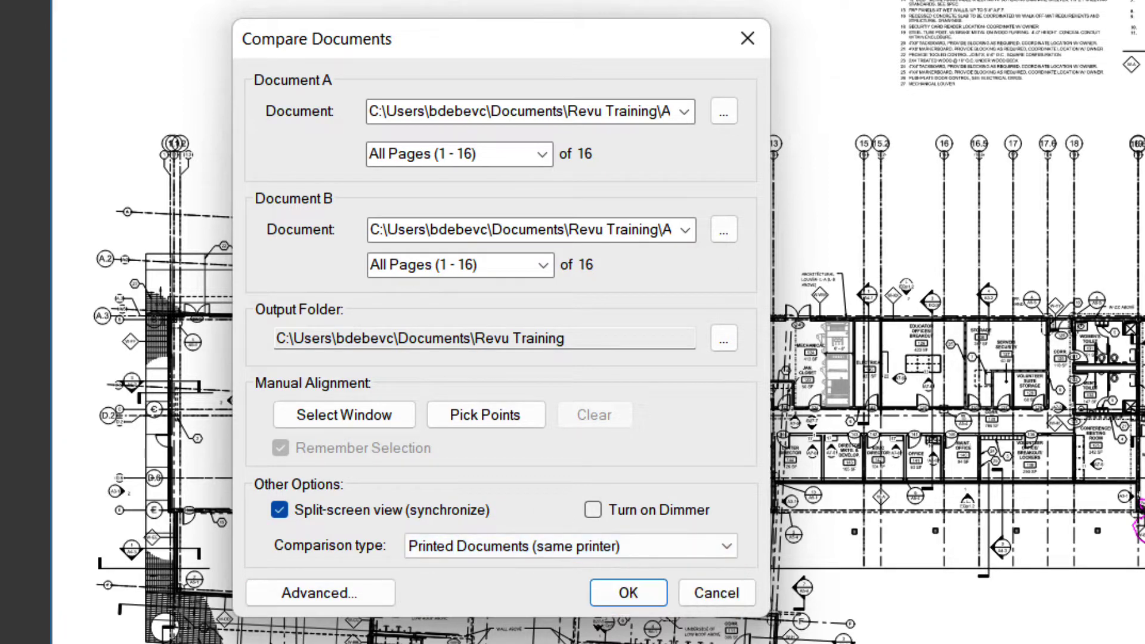
pyautogui.click(316, 594)
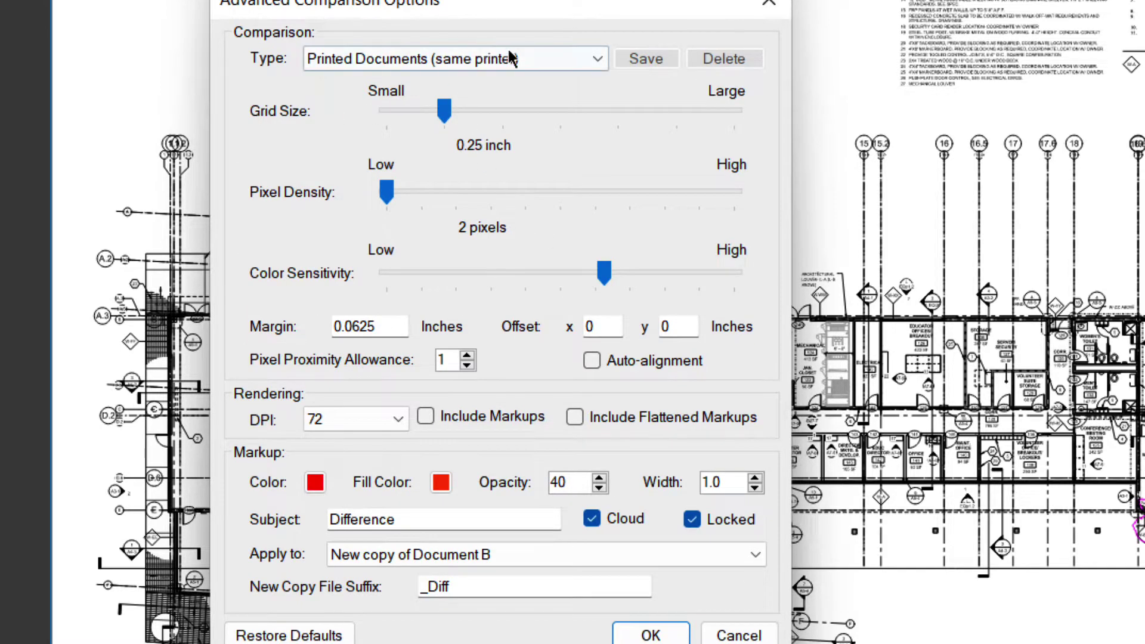
pyautogui.click(505, 65)
pyautogui.click(438, 133)
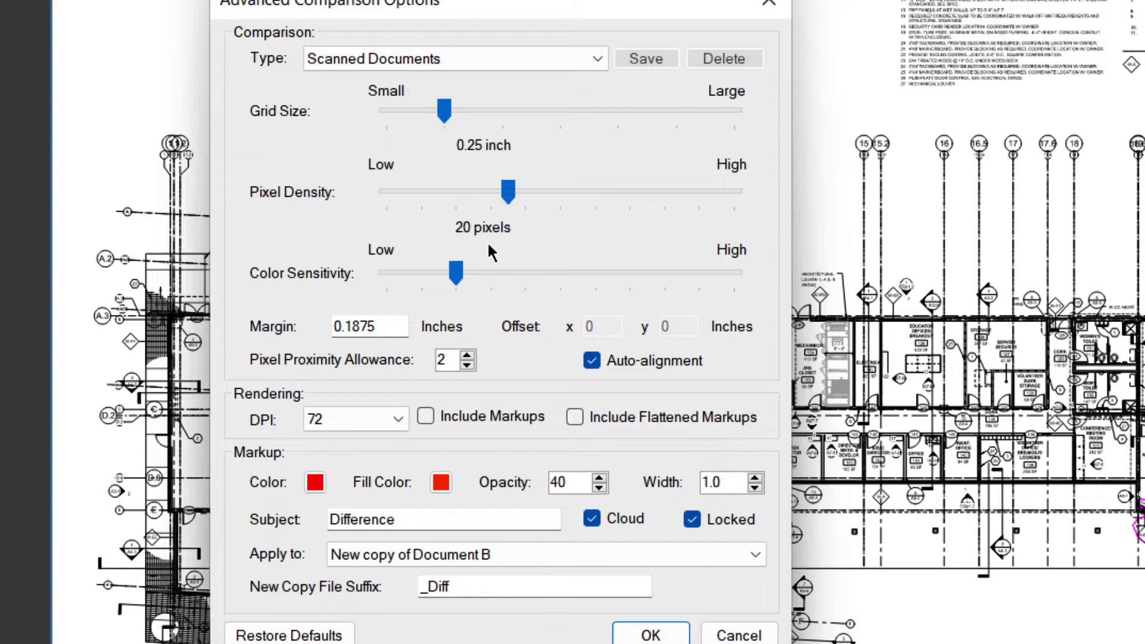
pyautogui.click(482, 52)
pyautogui.click(430, 98)
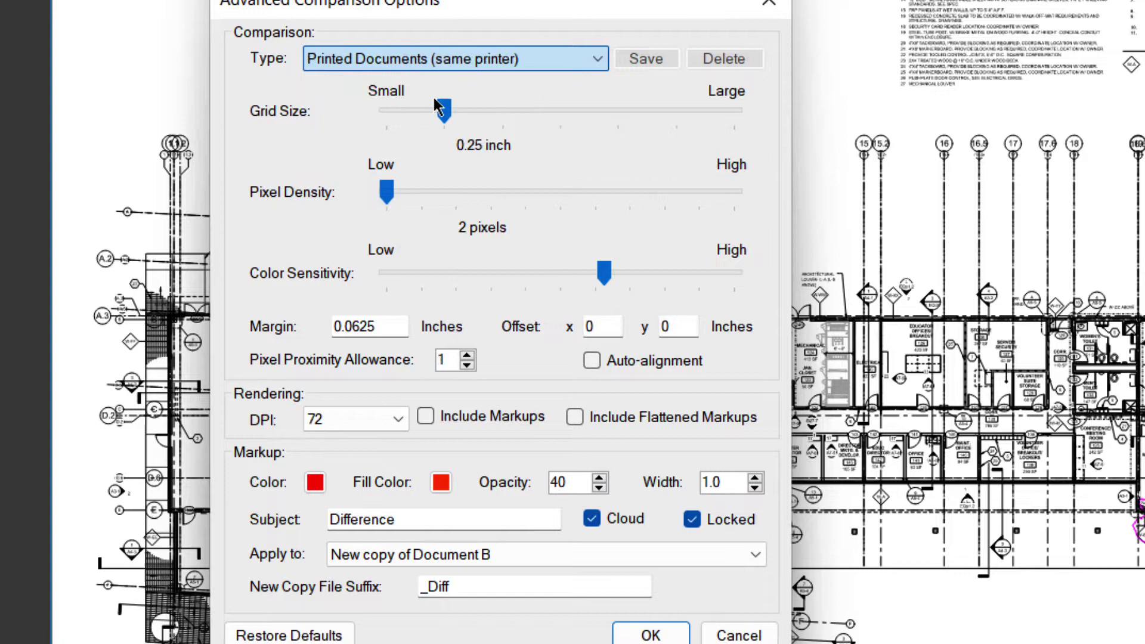
pyautogui.click(652, 635)
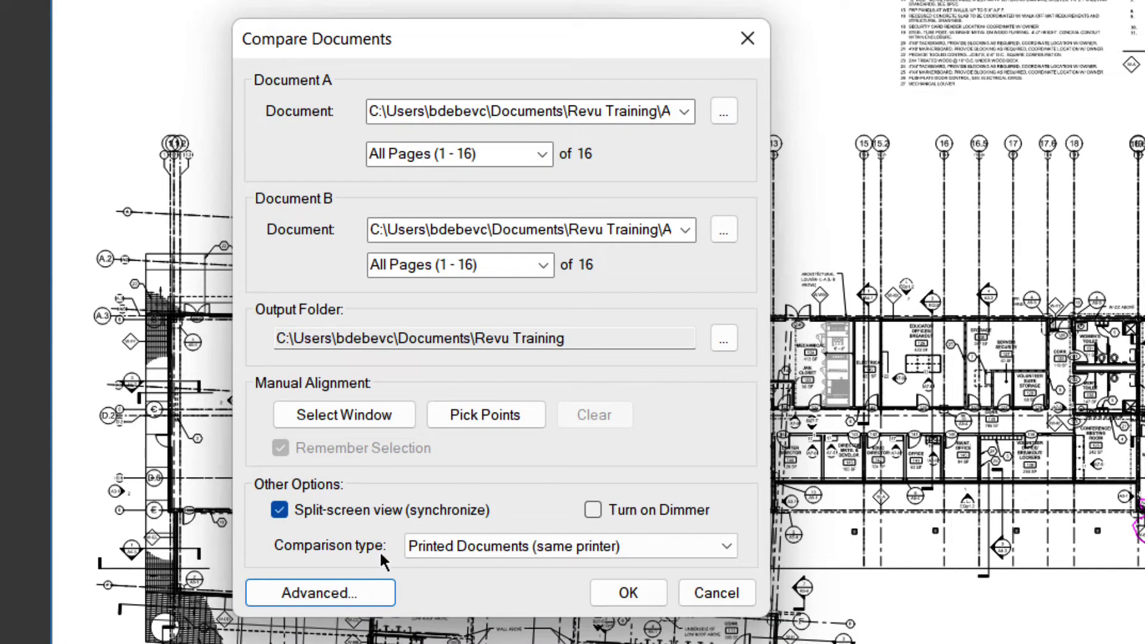
pyautogui.click(619, 594)
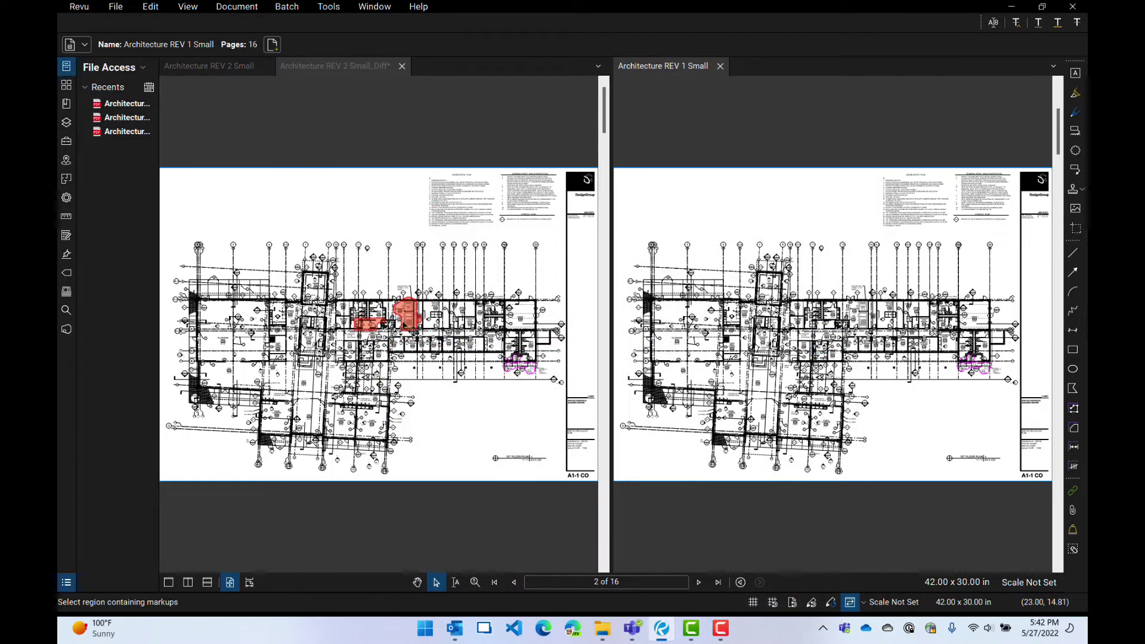
# Make the Architecture REV 2 Small_Diff document active in the left pane
pyautogui.click(429, 424)
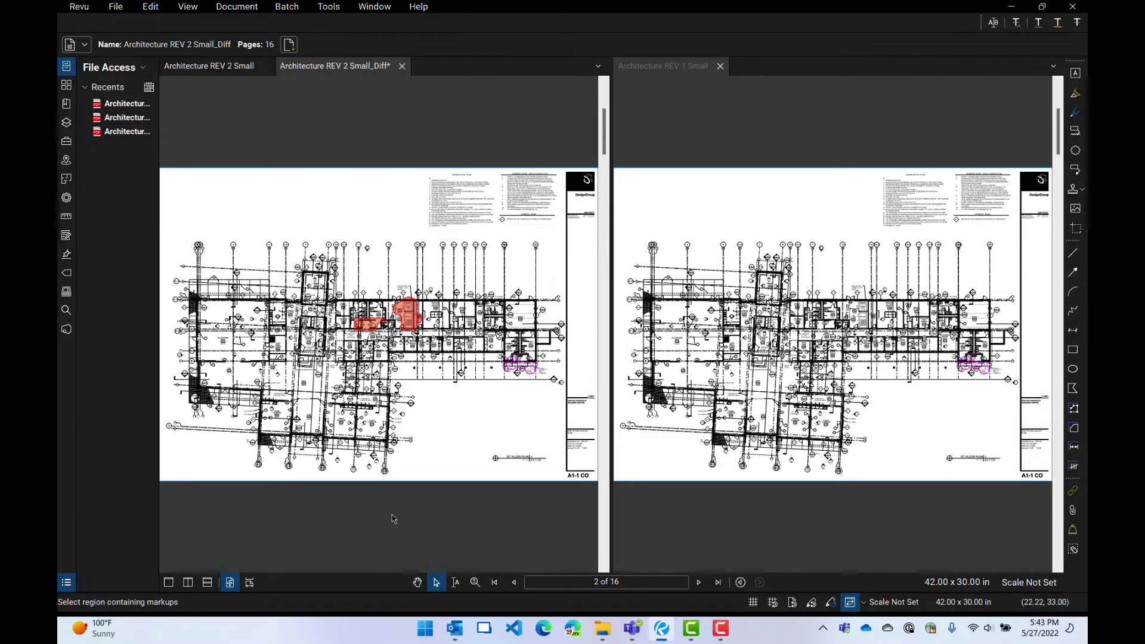
# In the Markups List, jump between page 2 and page 3 difference clouds, ending on the first page 2 cloud
pyautogui.click(388, 592)
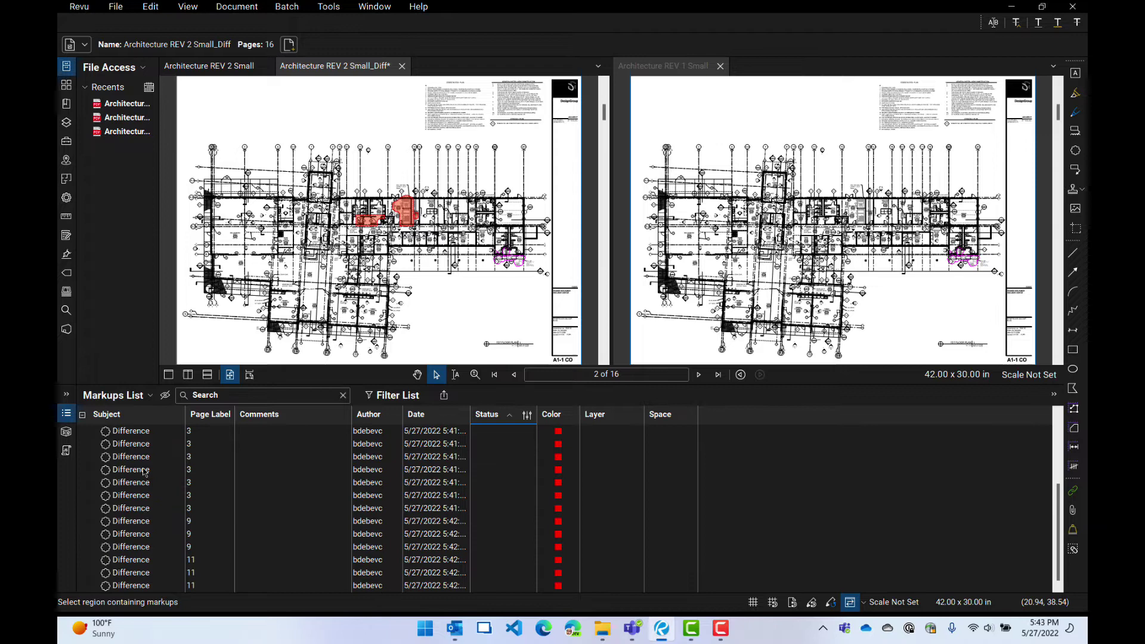
pyautogui.scroll(2, 145, 472)
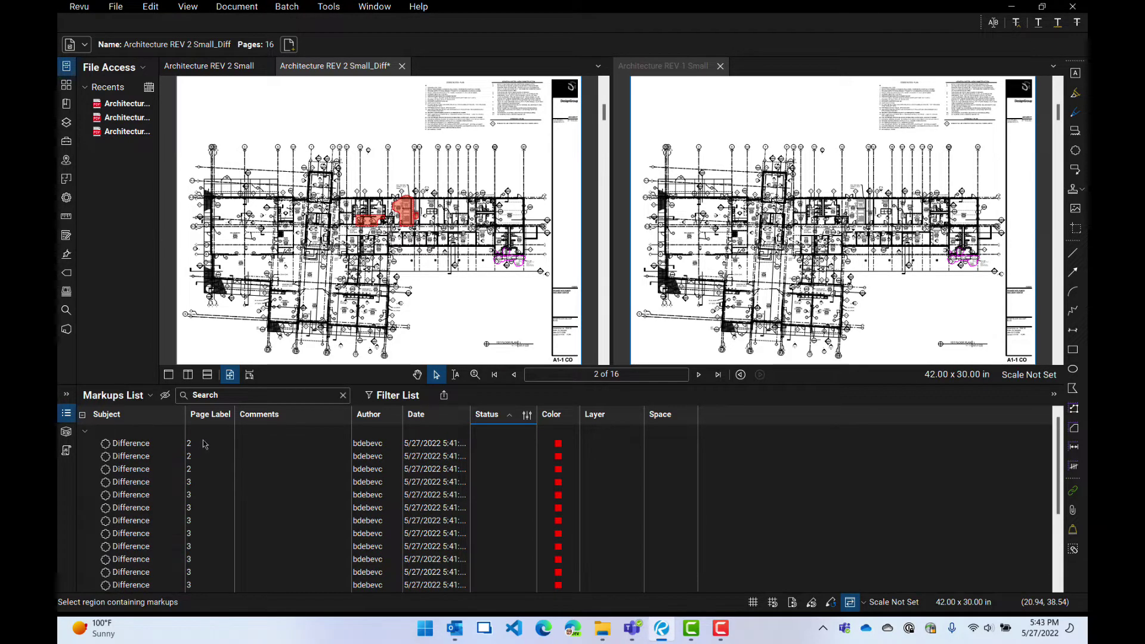
pyautogui.scroll(-2, 202, 461)
pyautogui.scroll(2, 202, 461)
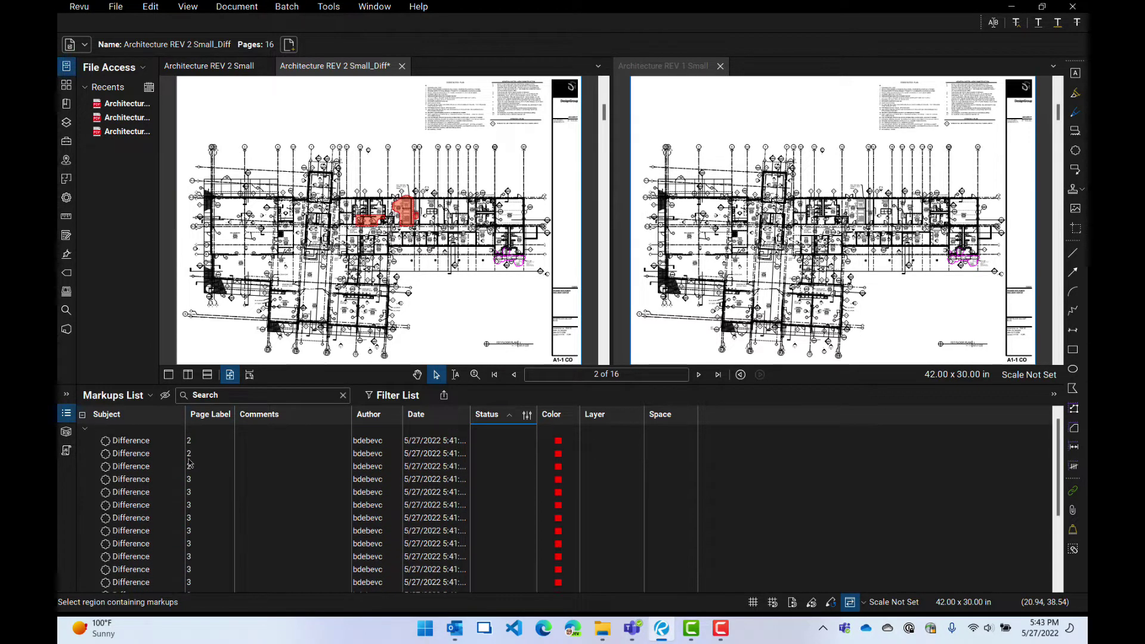
pyautogui.click(120, 470)
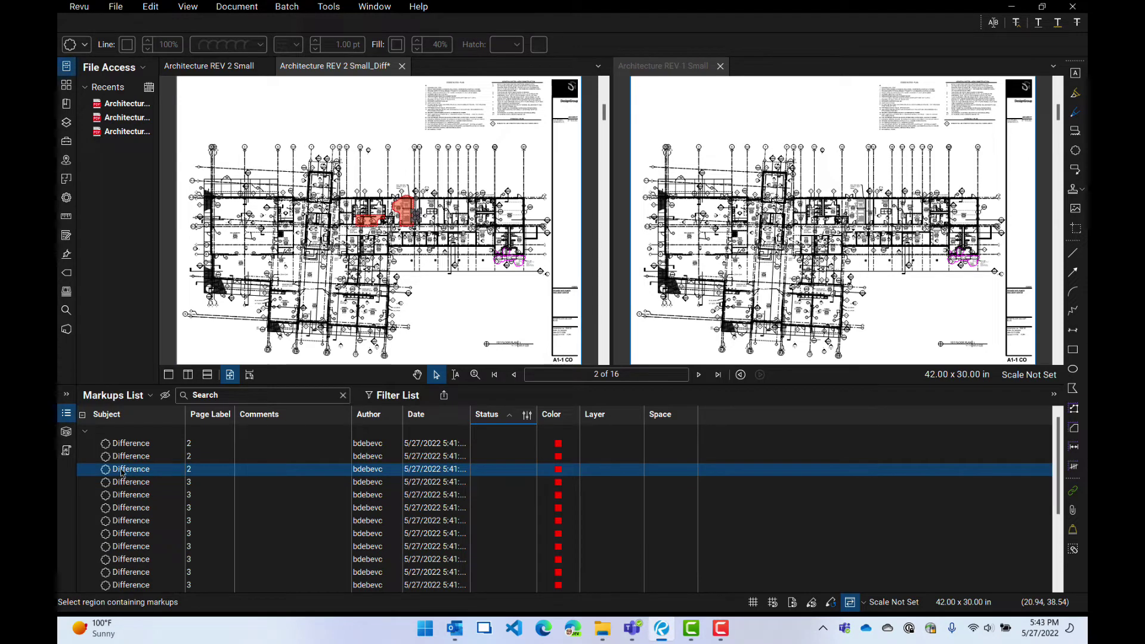
pyautogui.click(133, 496)
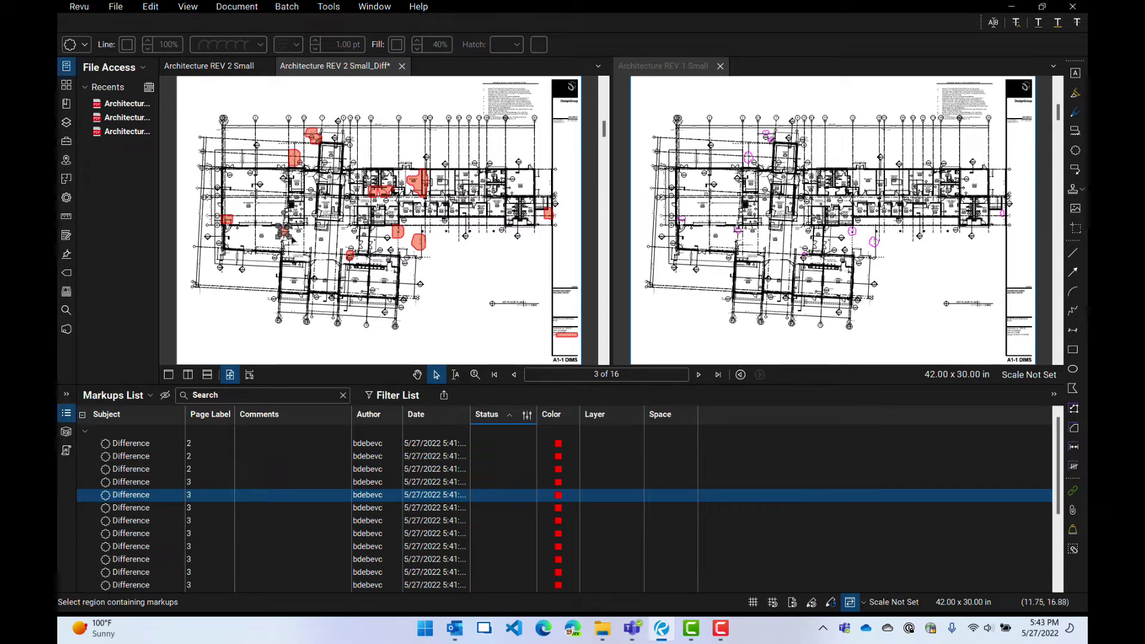
pyautogui.click(172, 444)
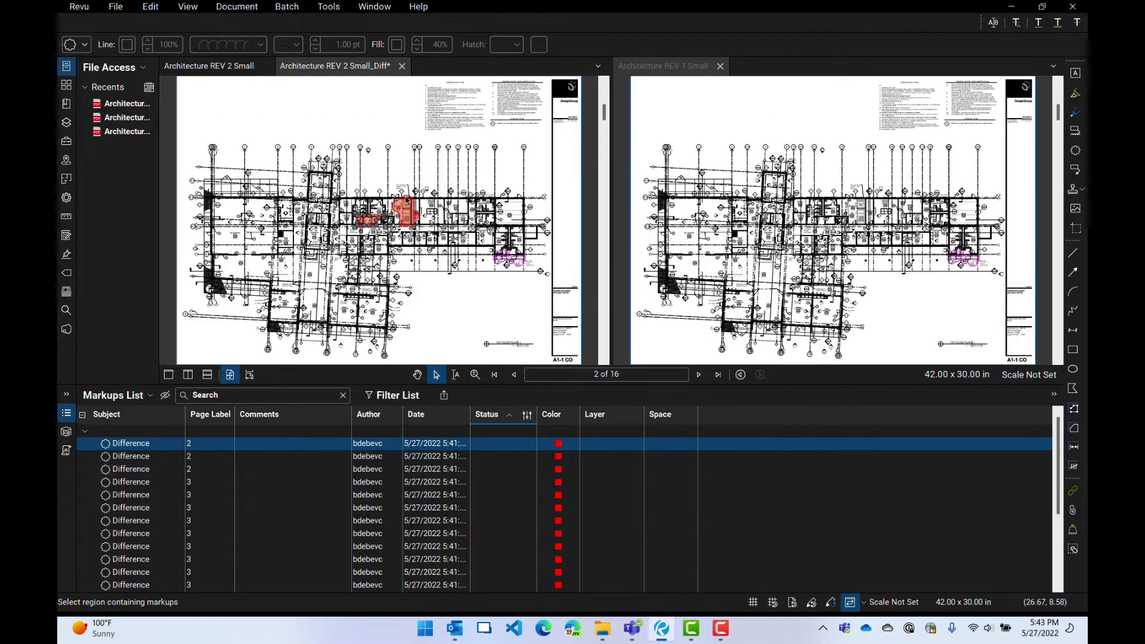
pyautogui.scroll(10, 369, 222)
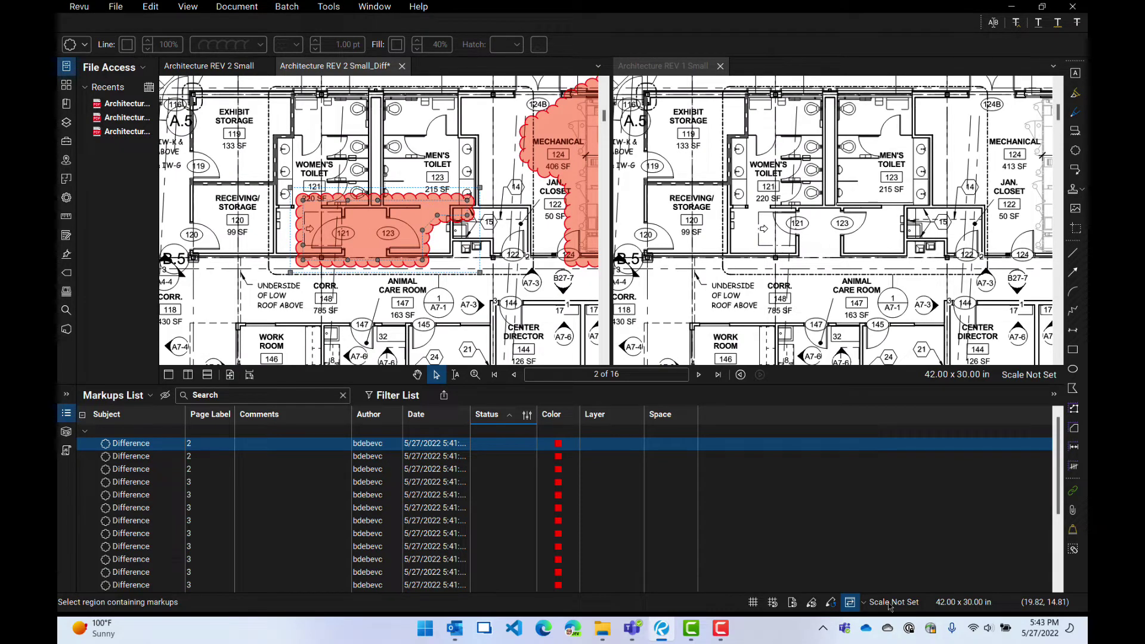
# Turn on Synchronize Views and zoom the left pane in and out so the right pane follows
pyautogui.click(849, 603)
pyautogui.click(850, 603)
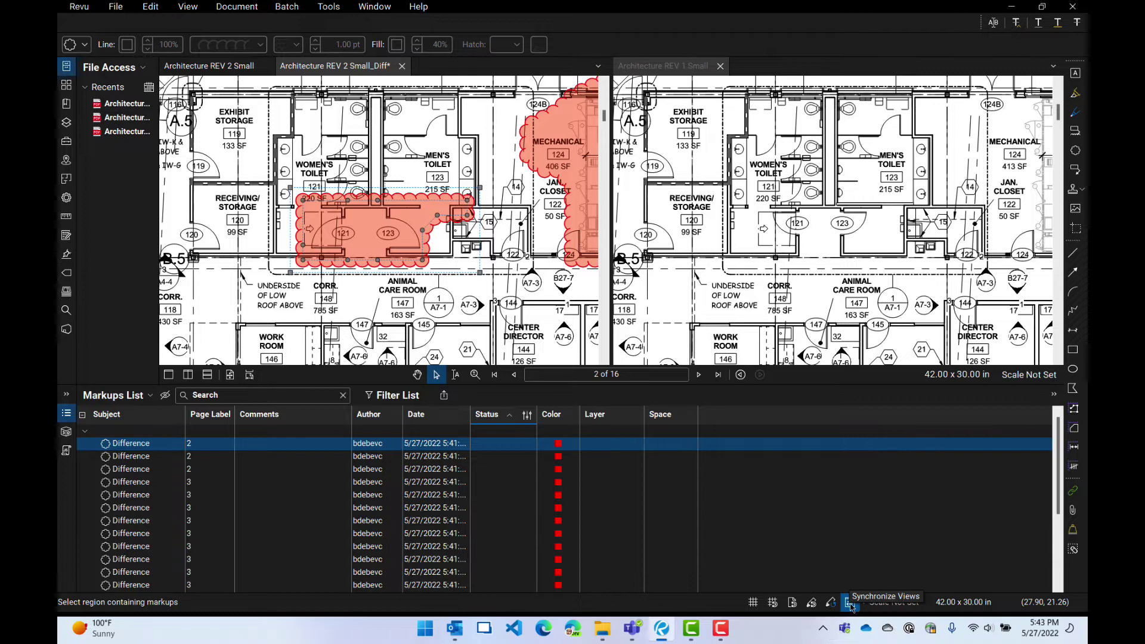
pyautogui.click(849, 604)
pyautogui.click(849, 603)
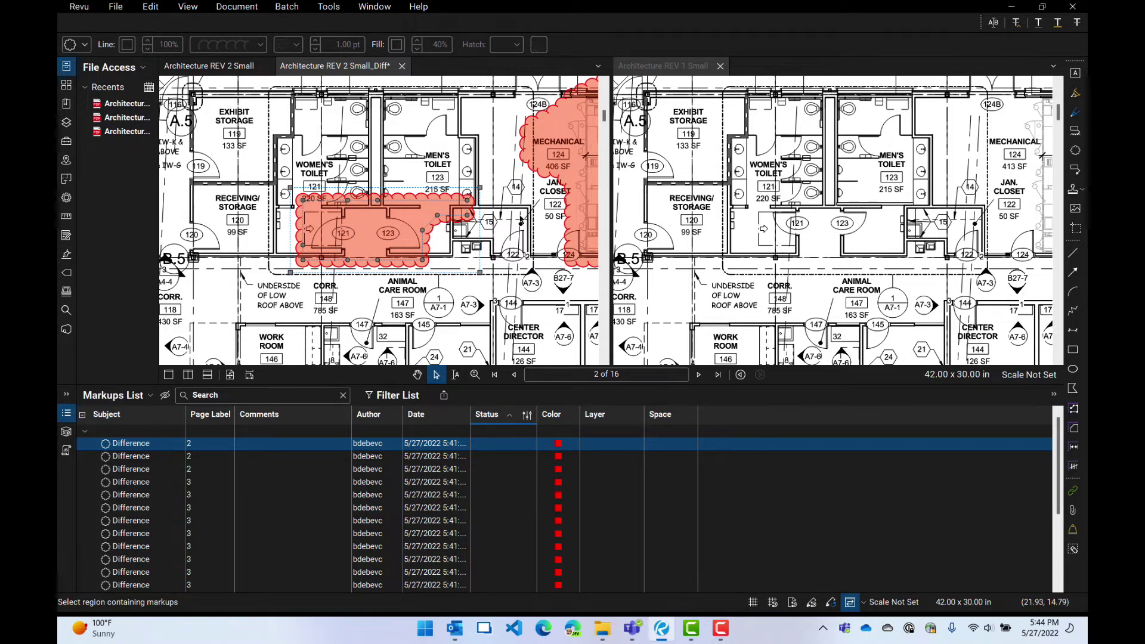
pyautogui.scroll(2, 521, 221)
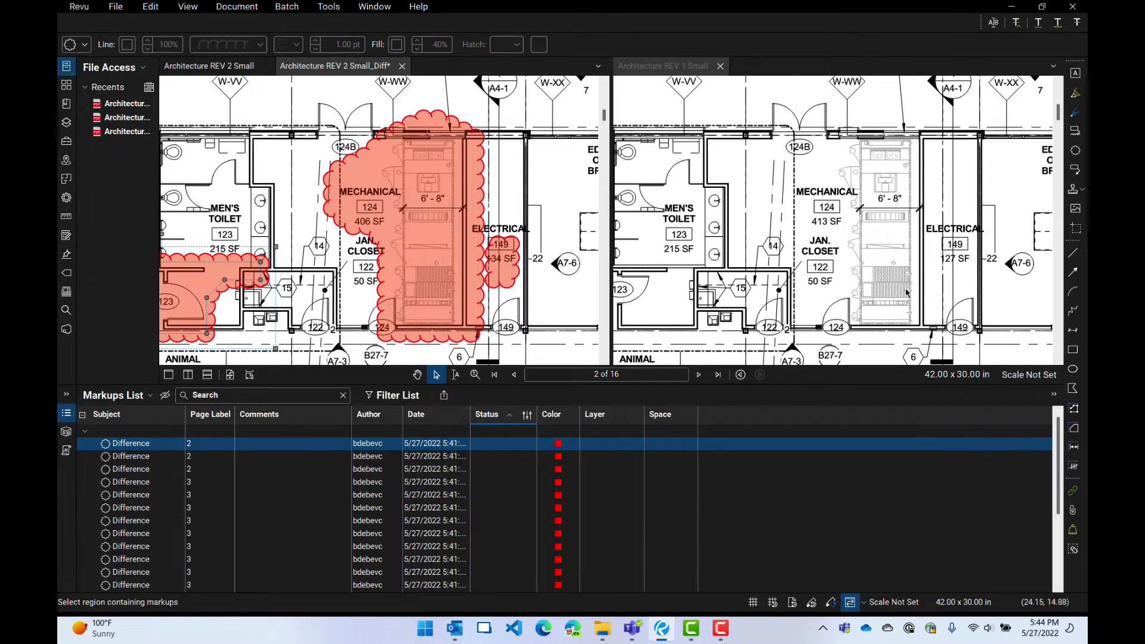
pyautogui.scroll(-2, 415, 265)
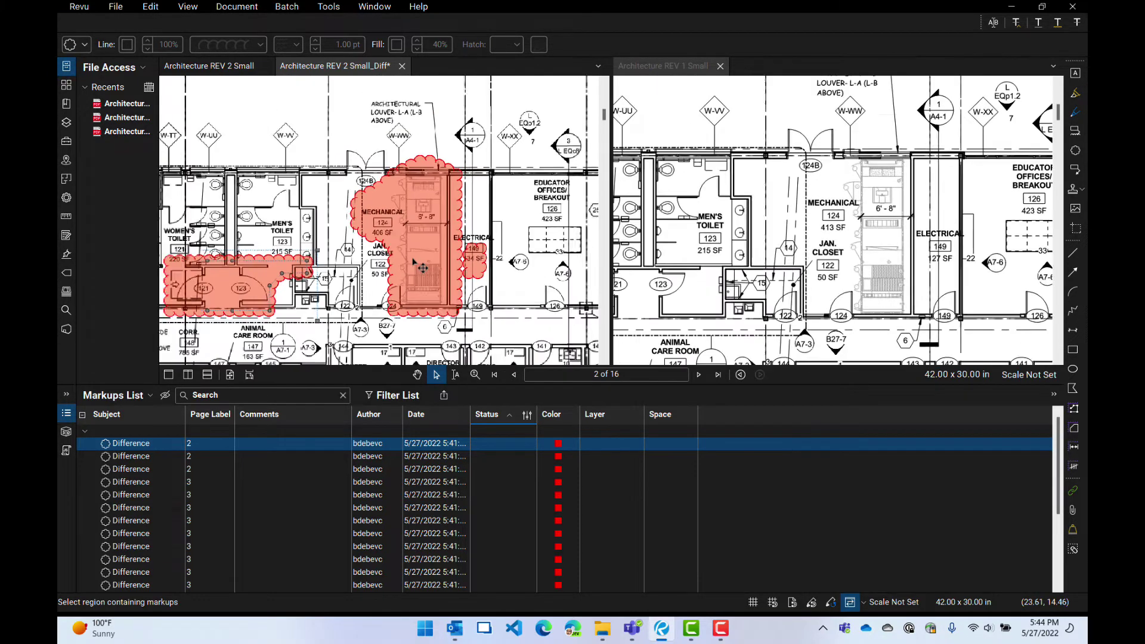
pyautogui.scroll(-1, 422, 268)
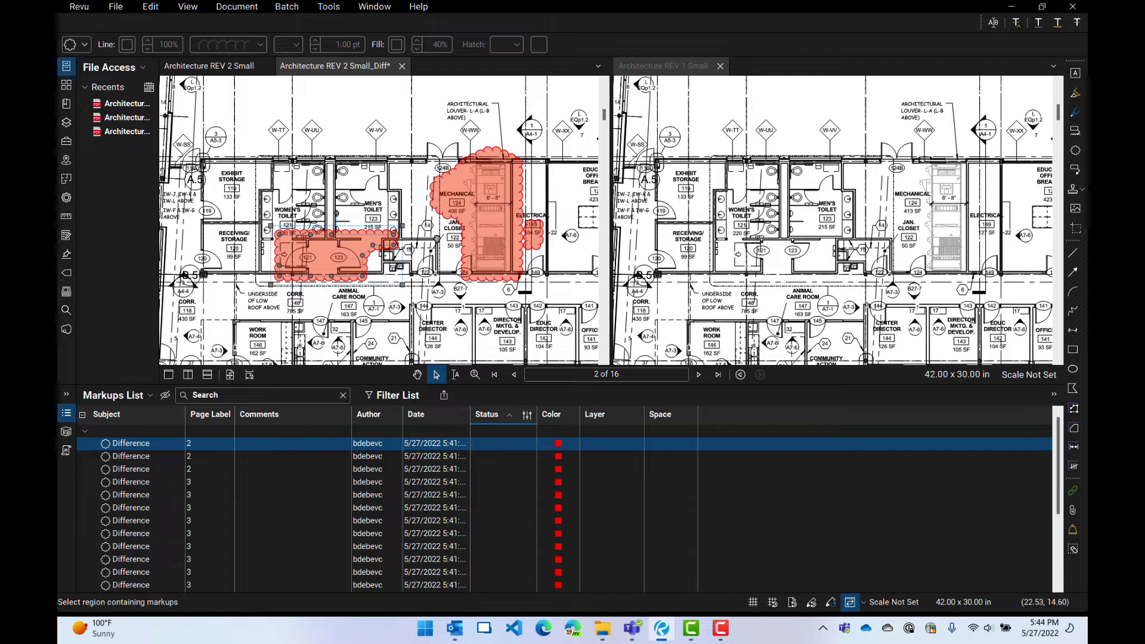
# Collapse the Markups List and open Overlay Pages from the Architecture REV 2 Small document
pyautogui.click(399, 382)
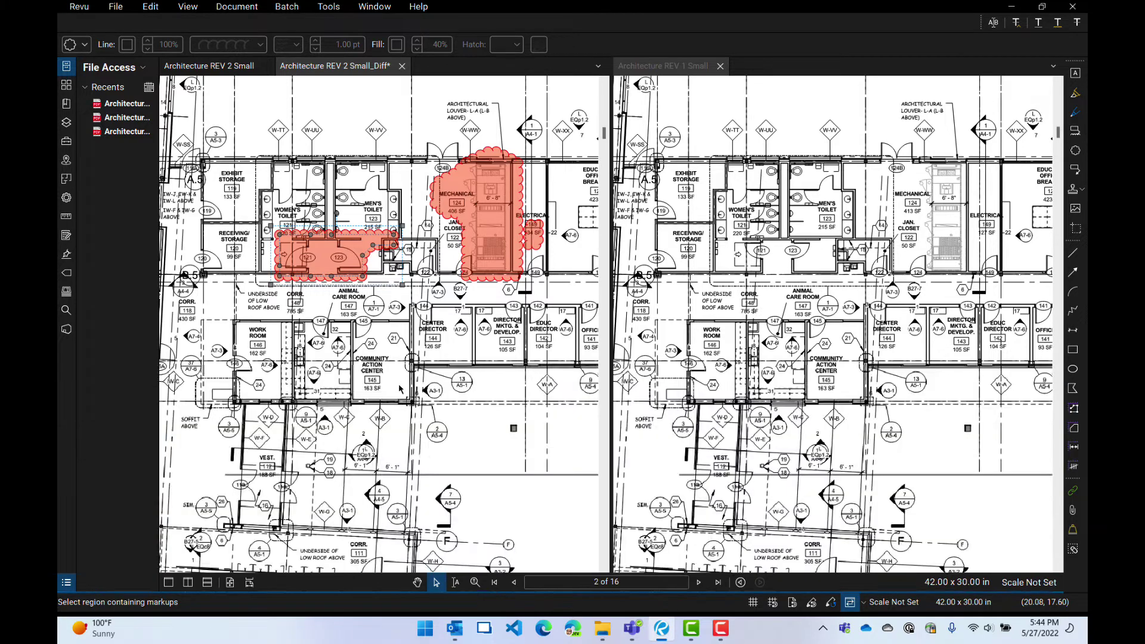
pyautogui.click(262, 67)
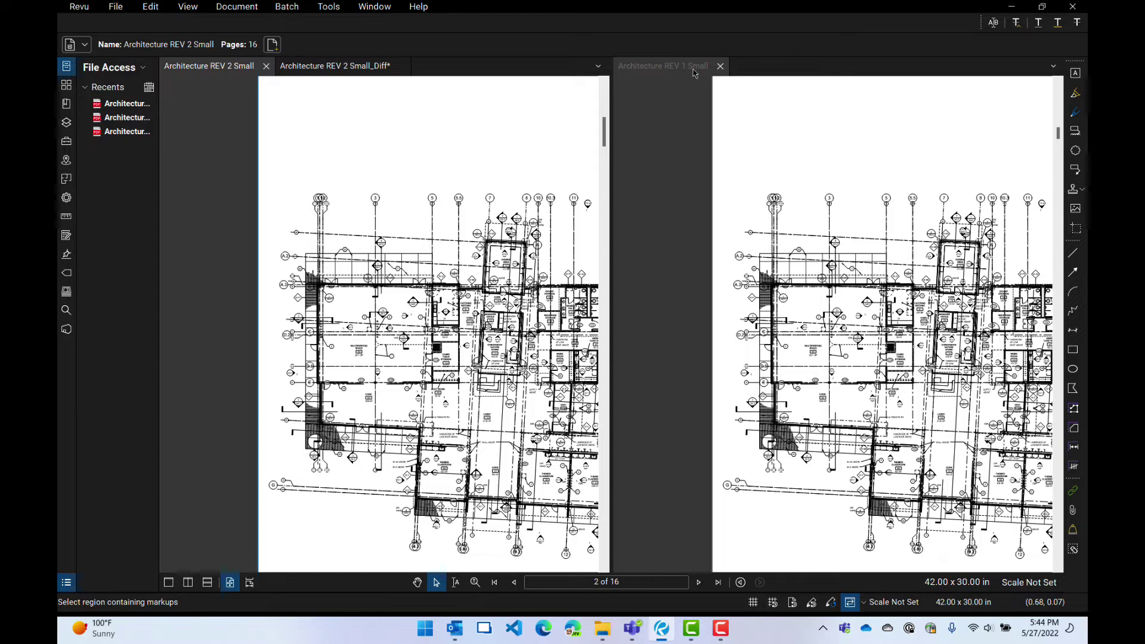
pyautogui.click(238, 7)
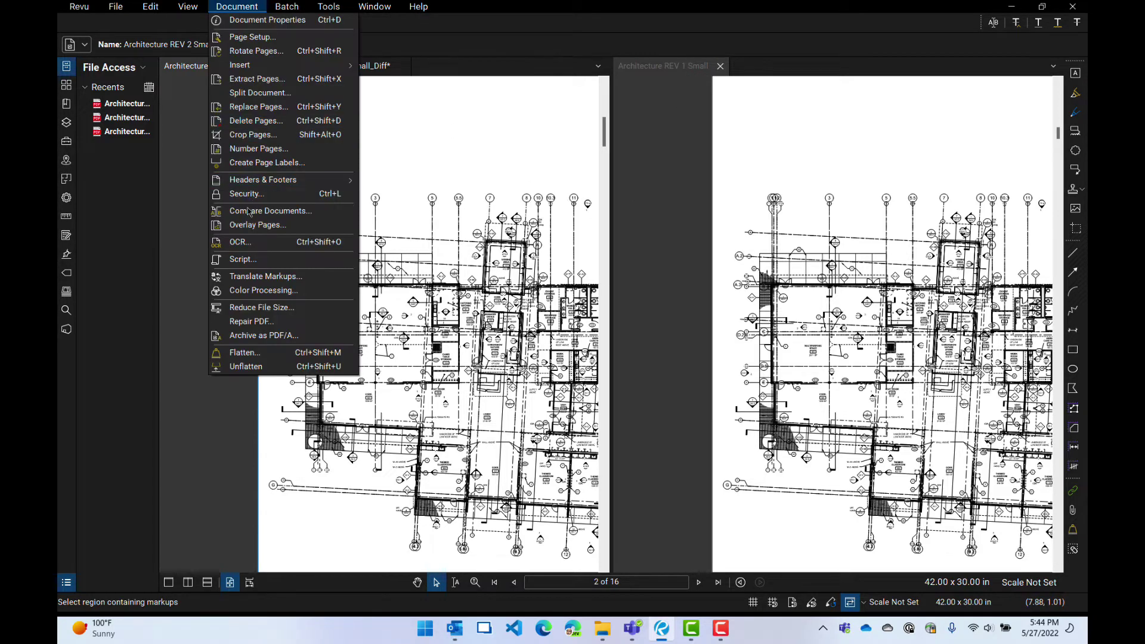
pyautogui.click(257, 224)
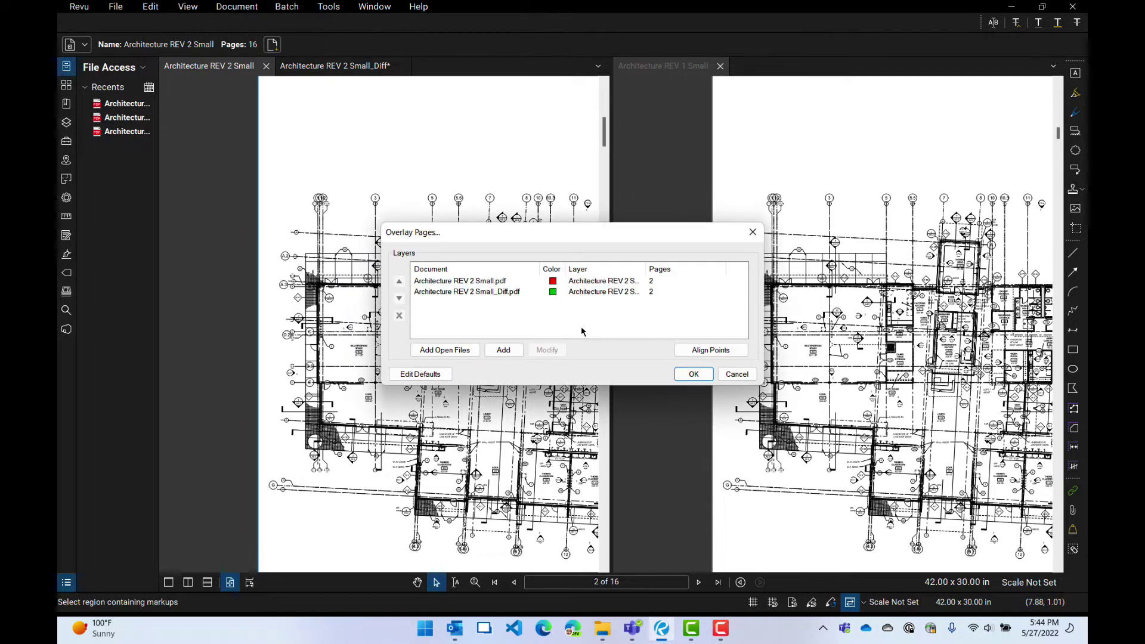
# Add the open files as layers and remove the REV 2 Small_Diff row, keeping REV 2 and REV 1 Small
pyautogui.click(458, 292)
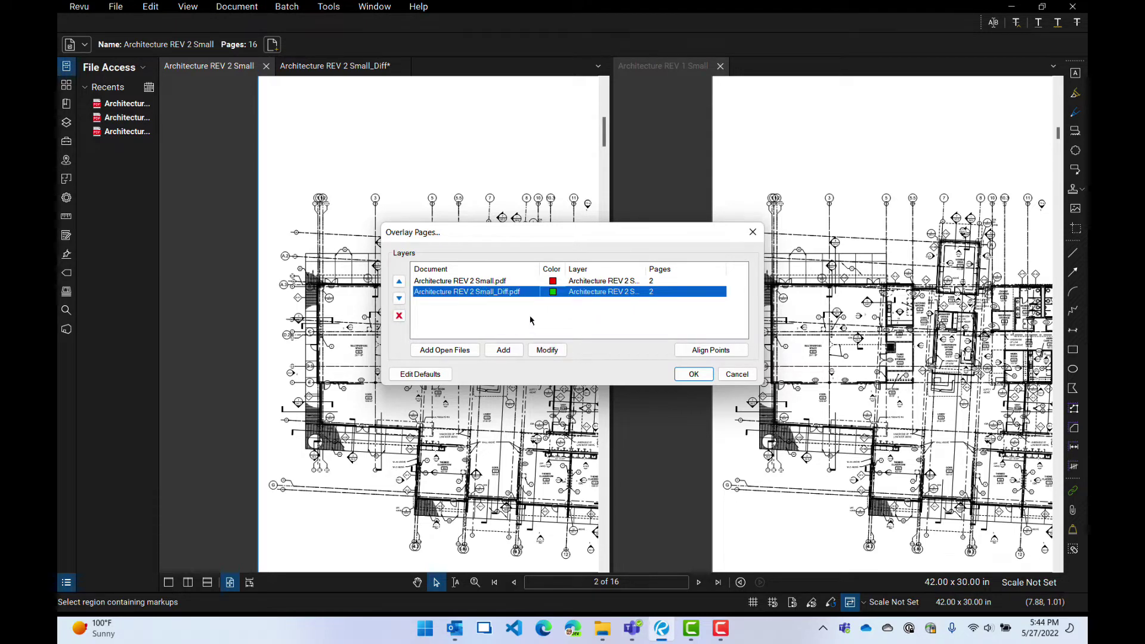
pyautogui.click(485, 324)
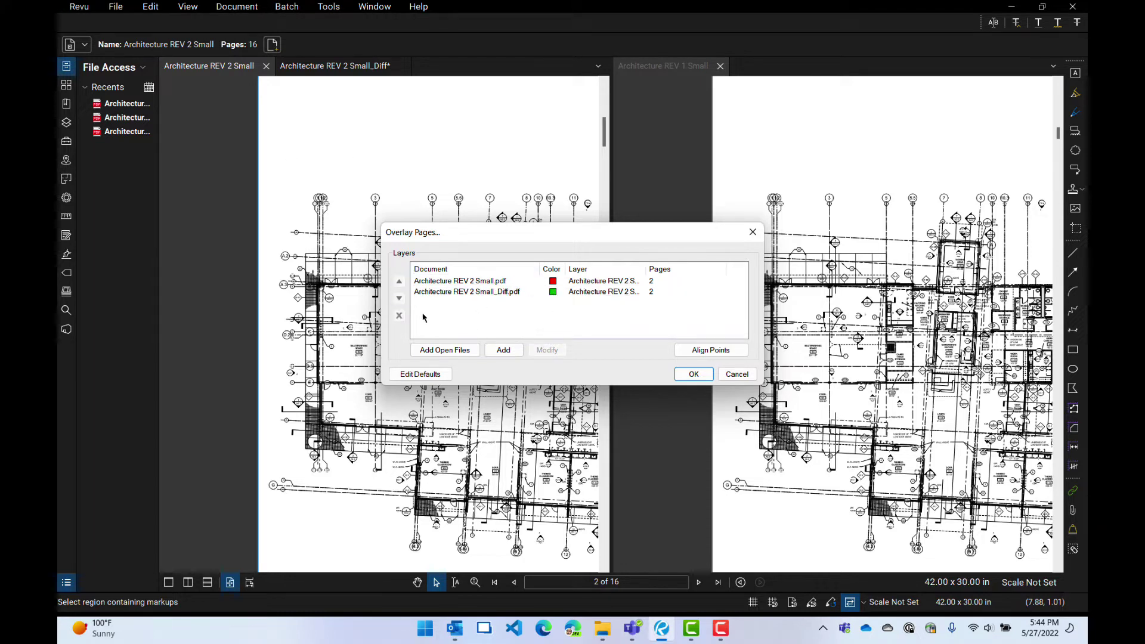
pyautogui.click(449, 354)
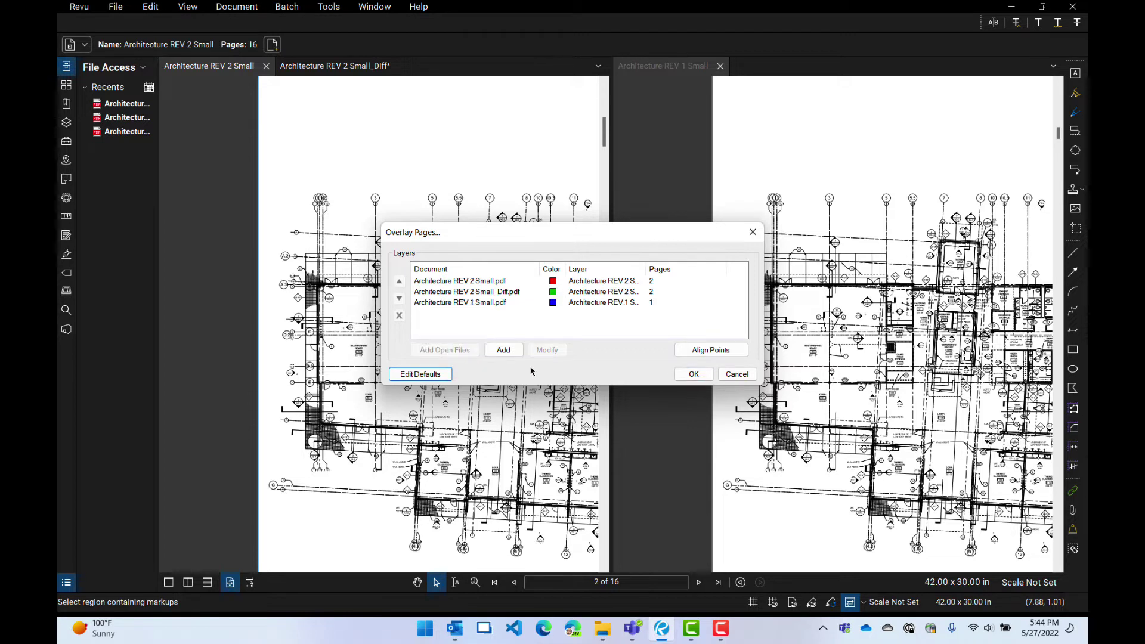
pyautogui.click(469, 304)
pyautogui.click(472, 293)
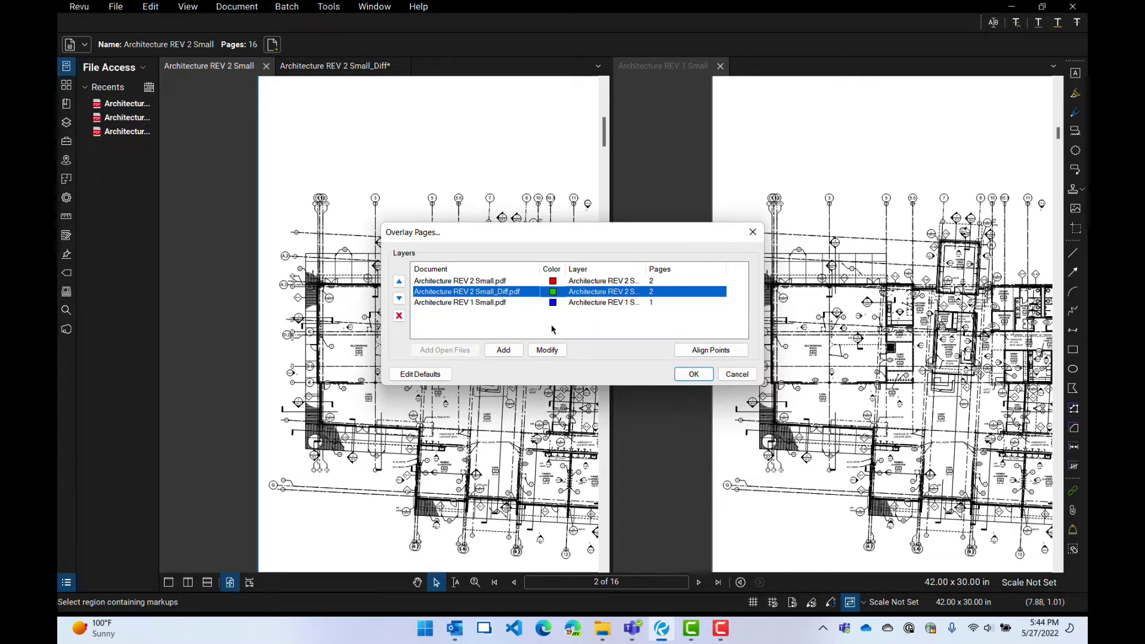
pyautogui.click(399, 317)
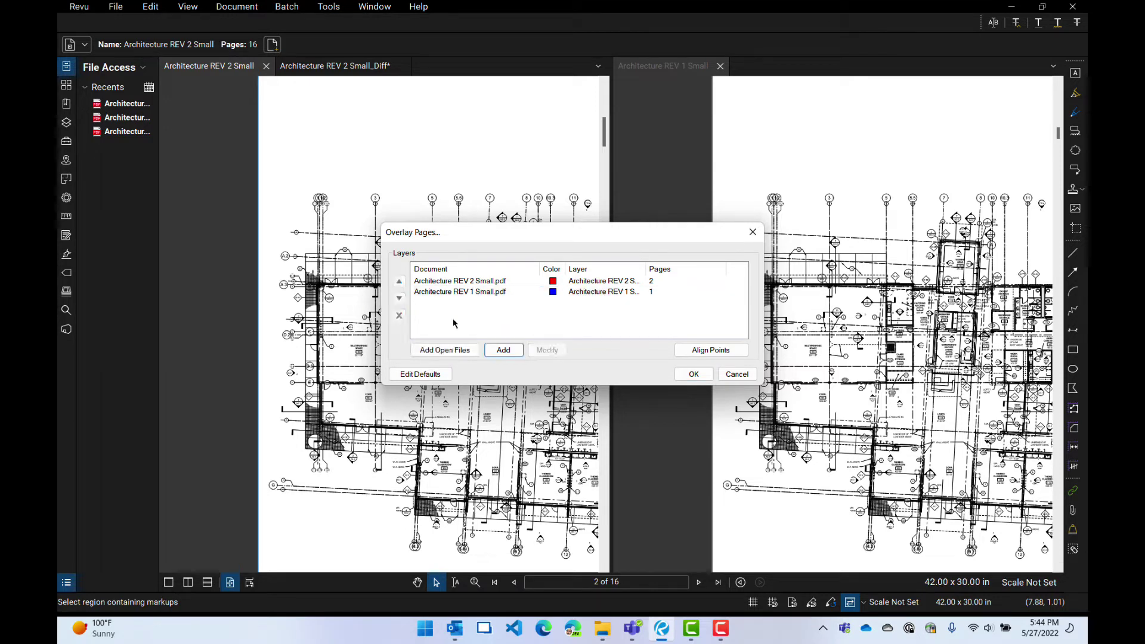
pyautogui.click(475, 293)
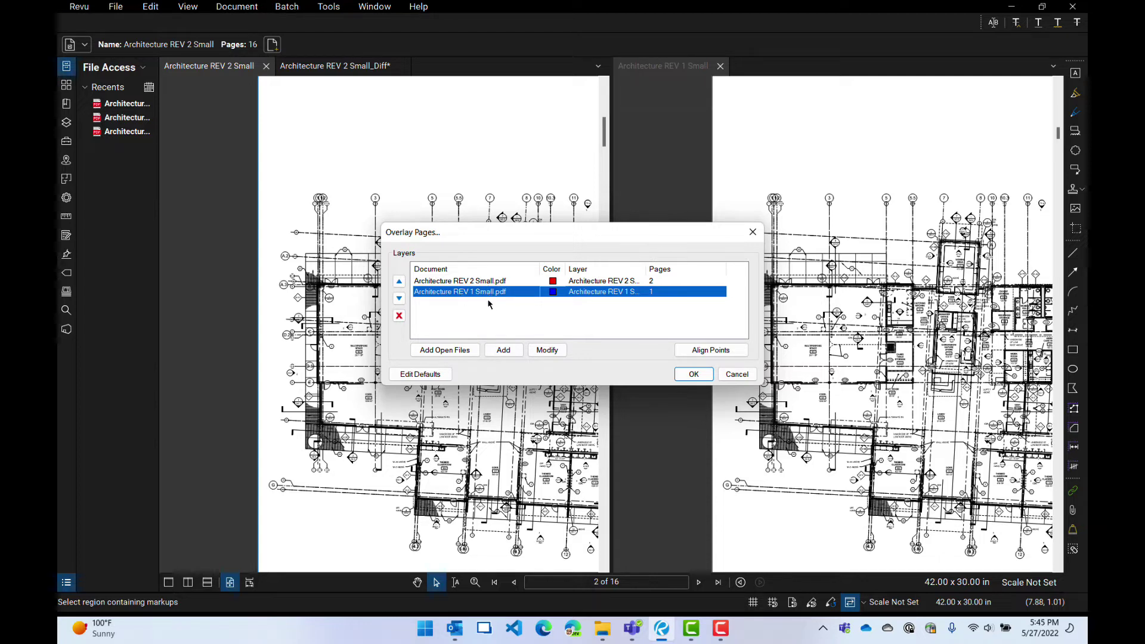
pyautogui.click(469, 282)
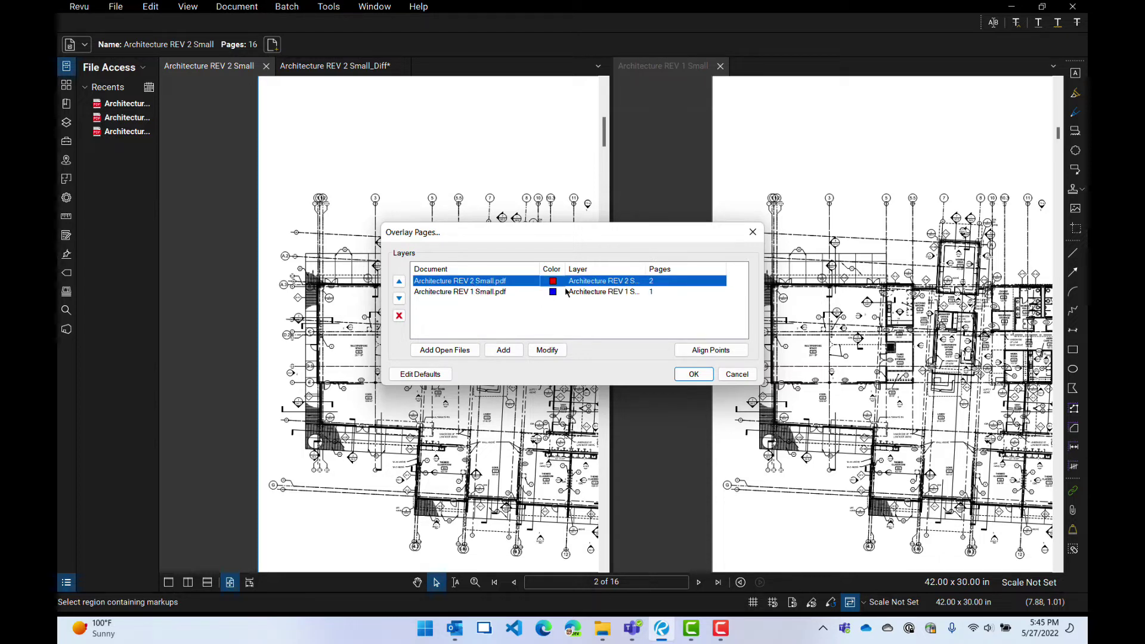
pyautogui.click(464, 292)
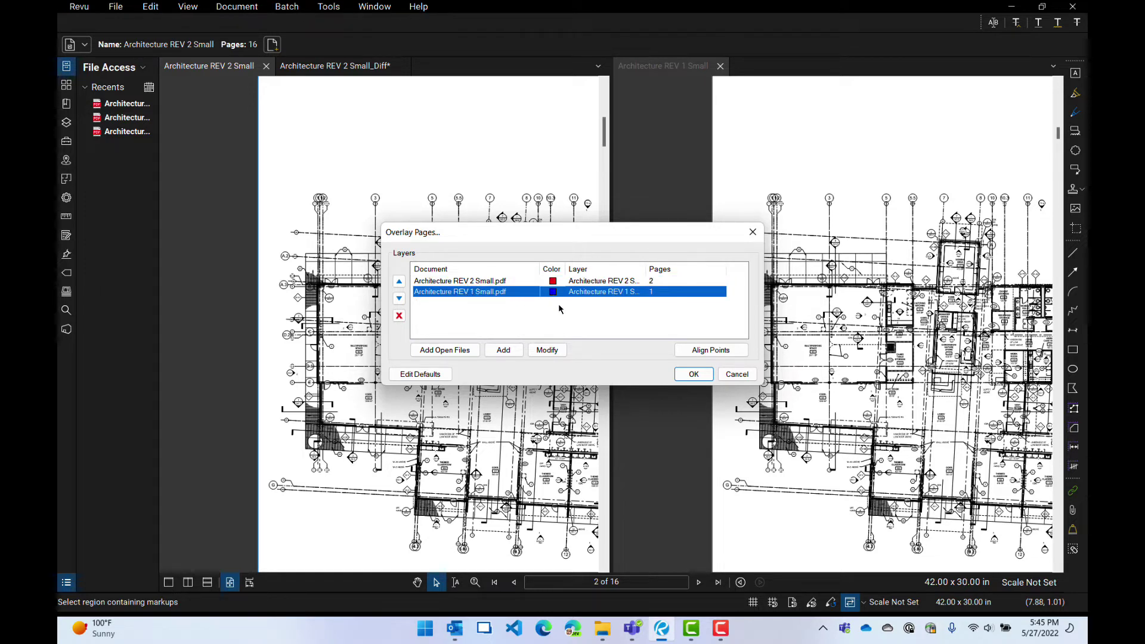
pyautogui.press('Tab')
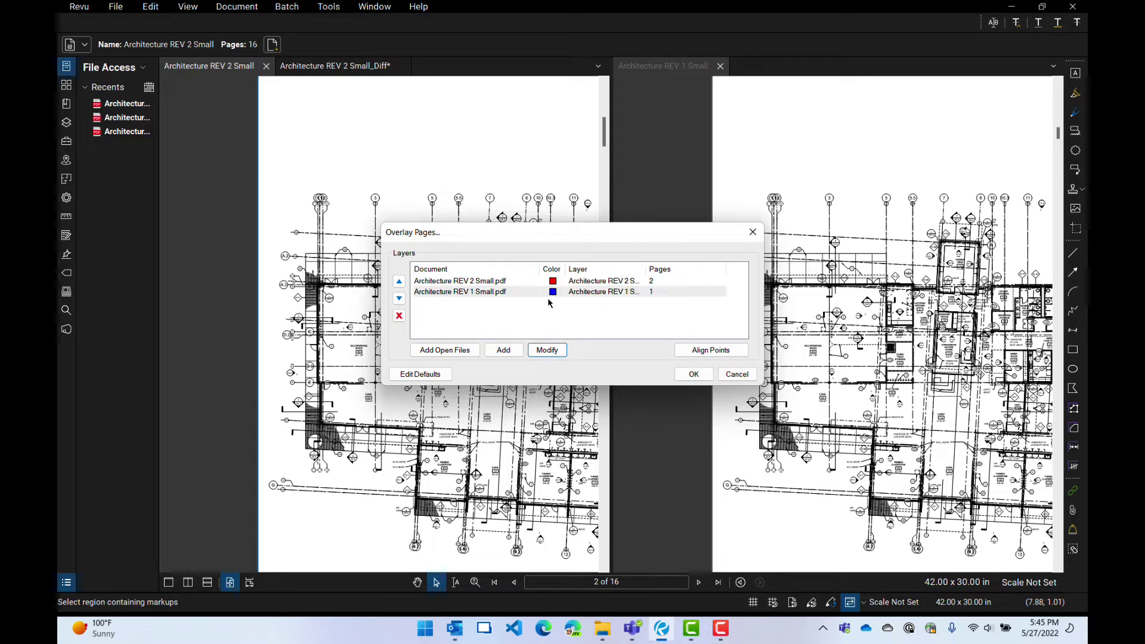
# Recolour the Architecture REV 1 Small.pdf overlay layer from blue to bright green
pyautogui.click(508, 353)
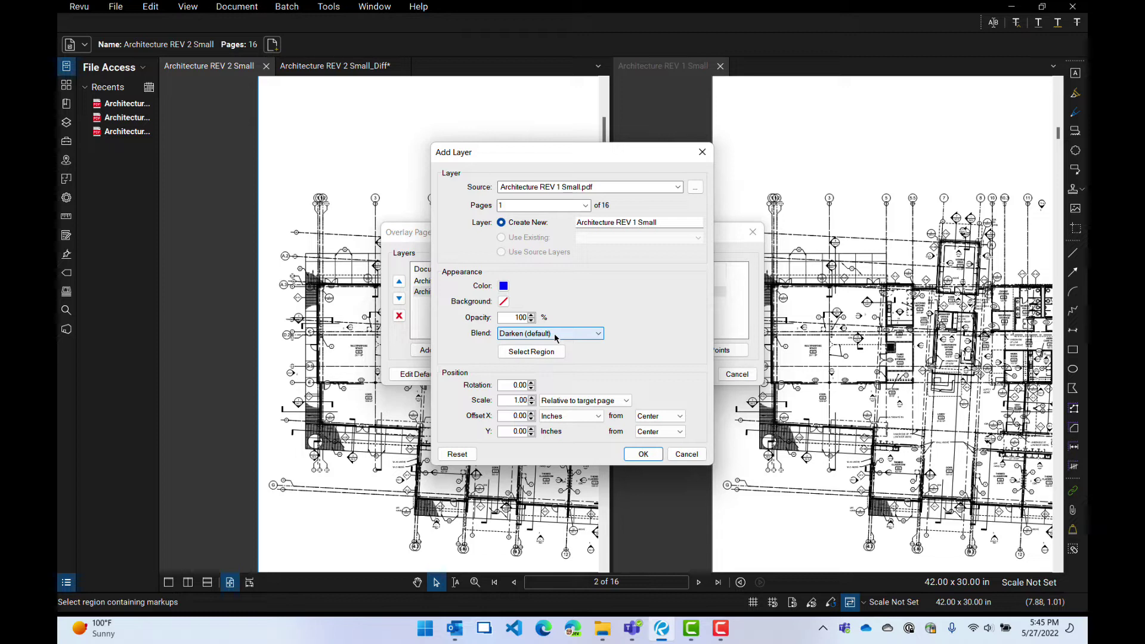
pyautogui.click(504, 287)
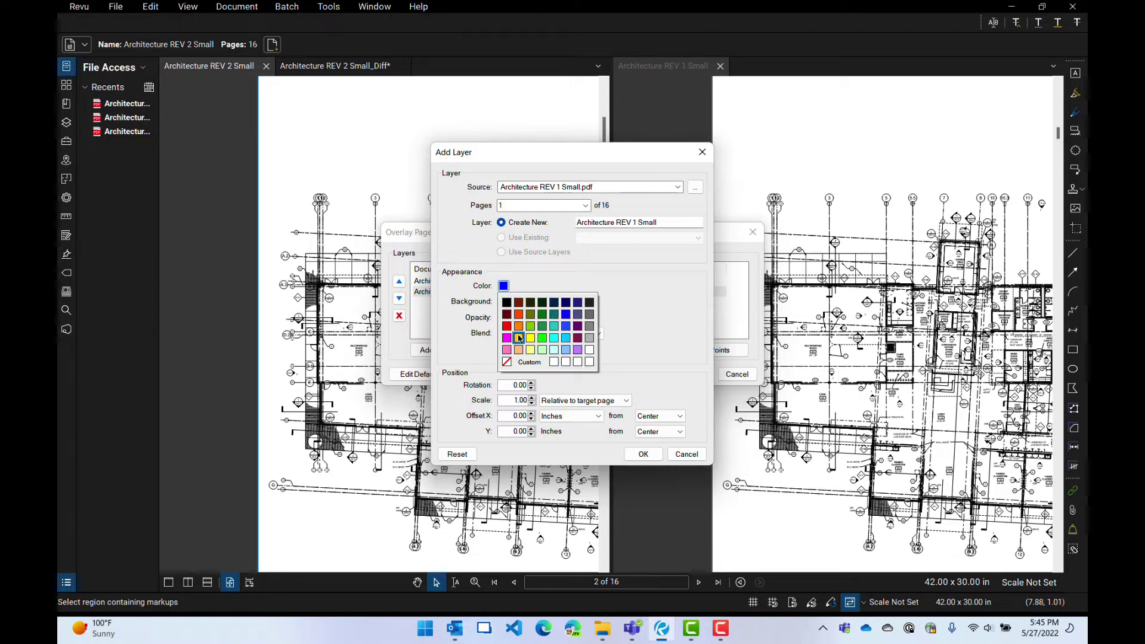
pyautogui.click(543, 339)
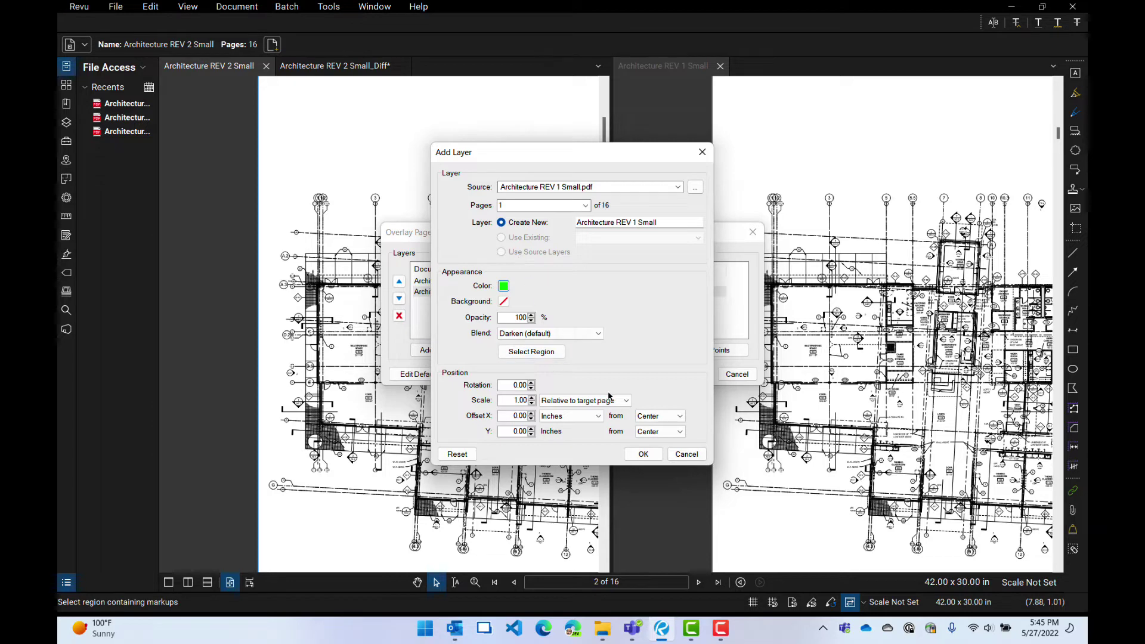
pyautogui.click(649, 456)
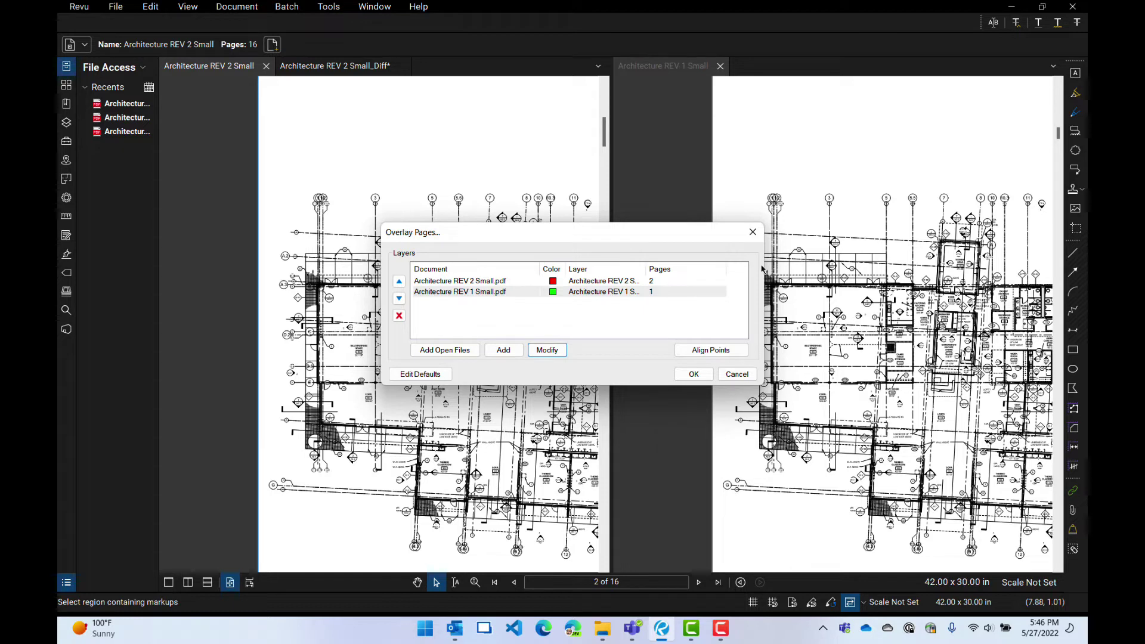
# Set the REV 2 Small layer's pages to All Pages (1 - 16)
pyautogui.click(677, 282)
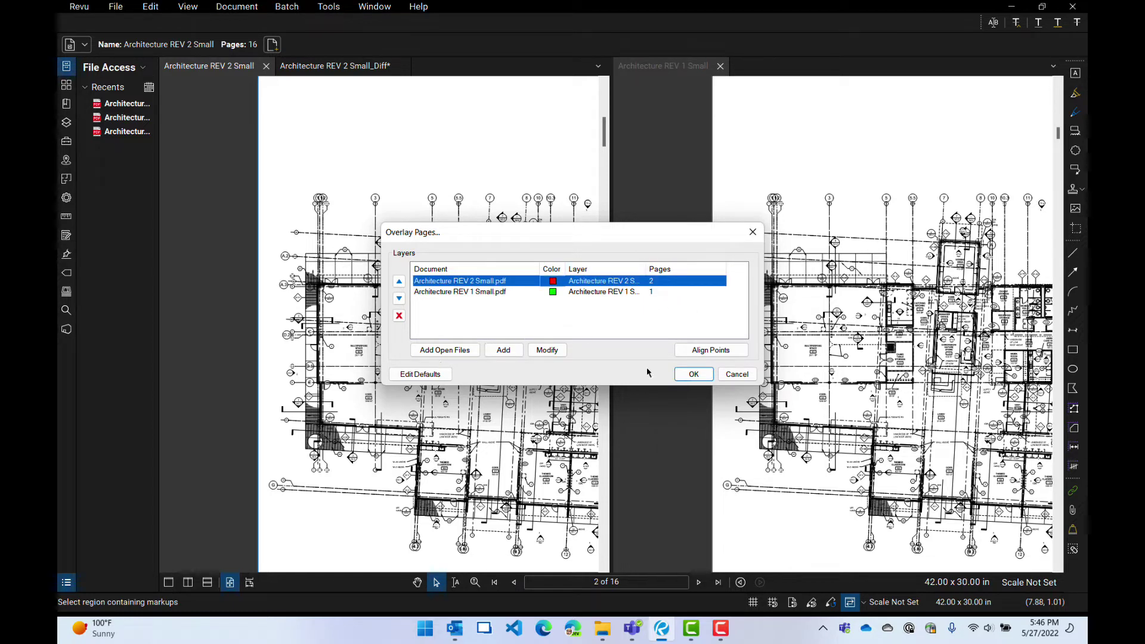
pyautogui.doubleClick(683, 285)
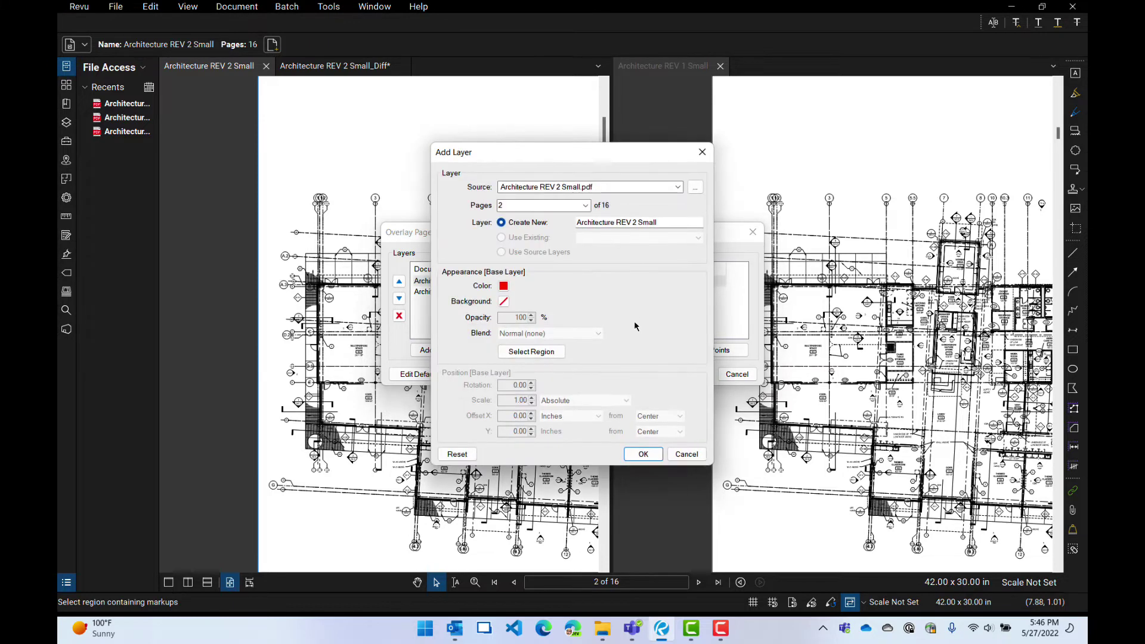
pyautogui.click(585, 205)
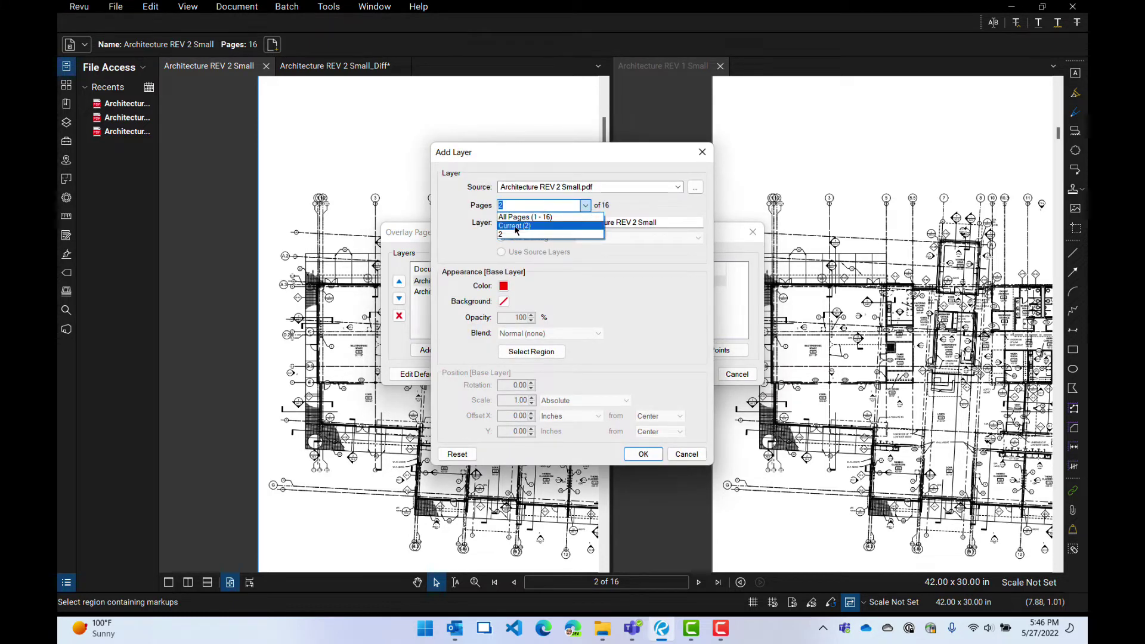
pyautogui.click(534, 217)
pyautogui.click(644, 454)
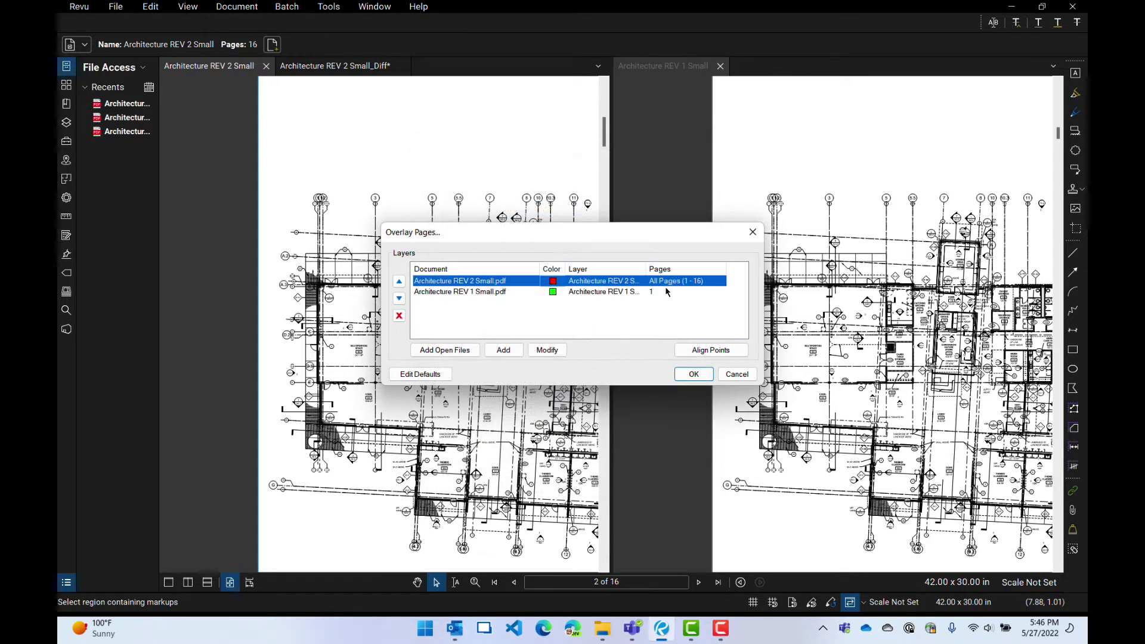
# Set the REV 1 Small layer to All Pages (1 - 16) and generate the overlay
pyautogui.doubleClick(518, 292)
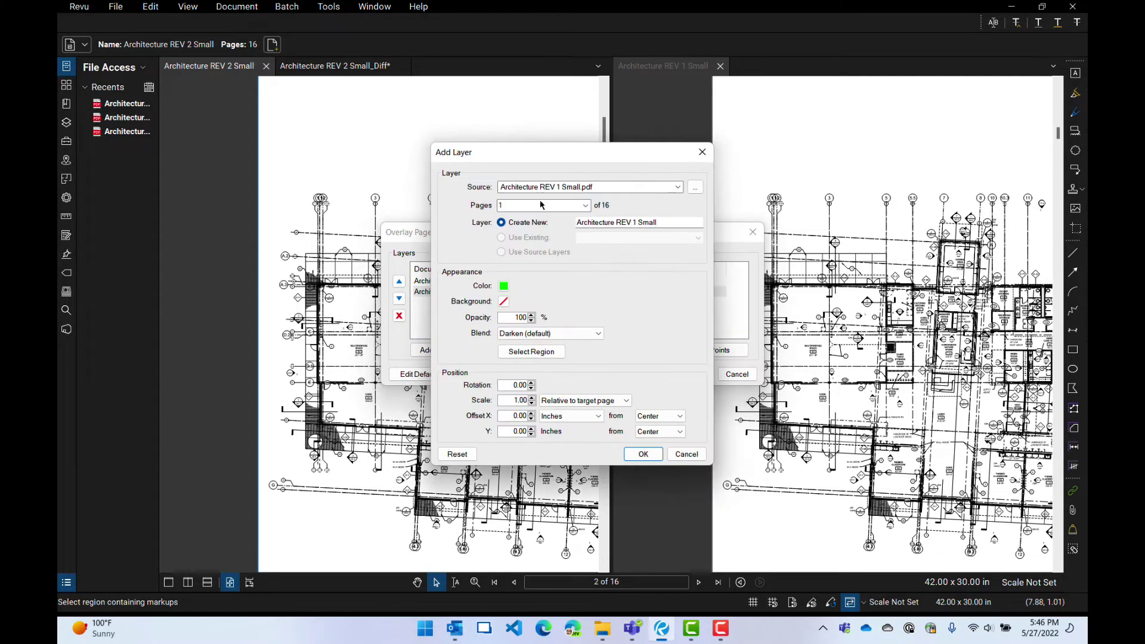
pyautogui.click(586, 206)
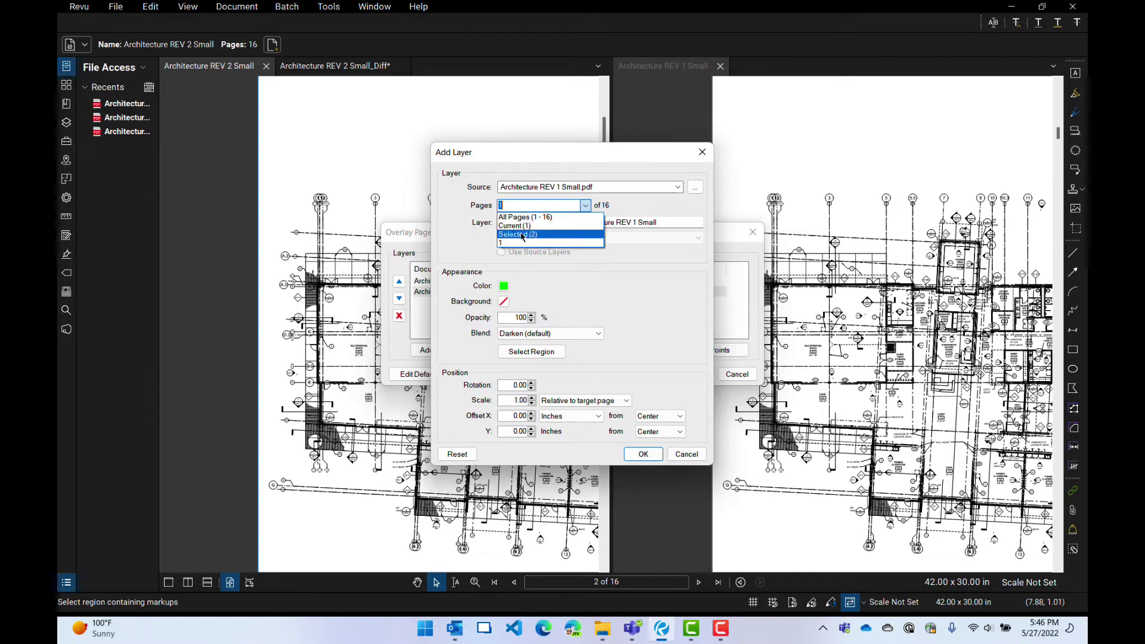
pyautogui.click(537, 218)
pyautogui.click(644, 454)
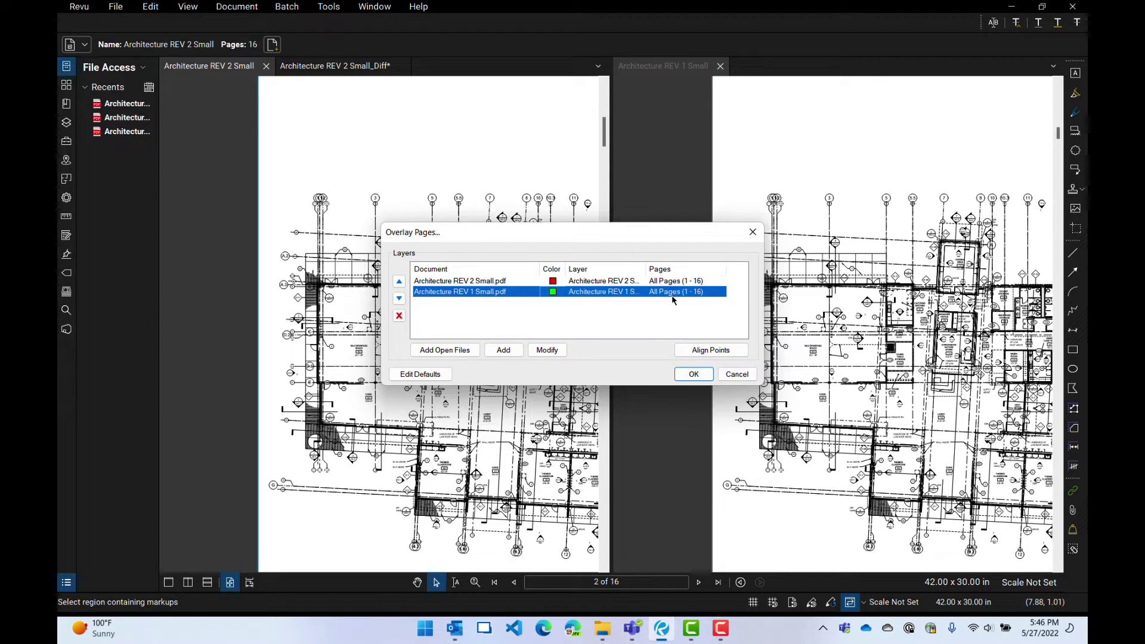
pyautogui.click(694, 374)
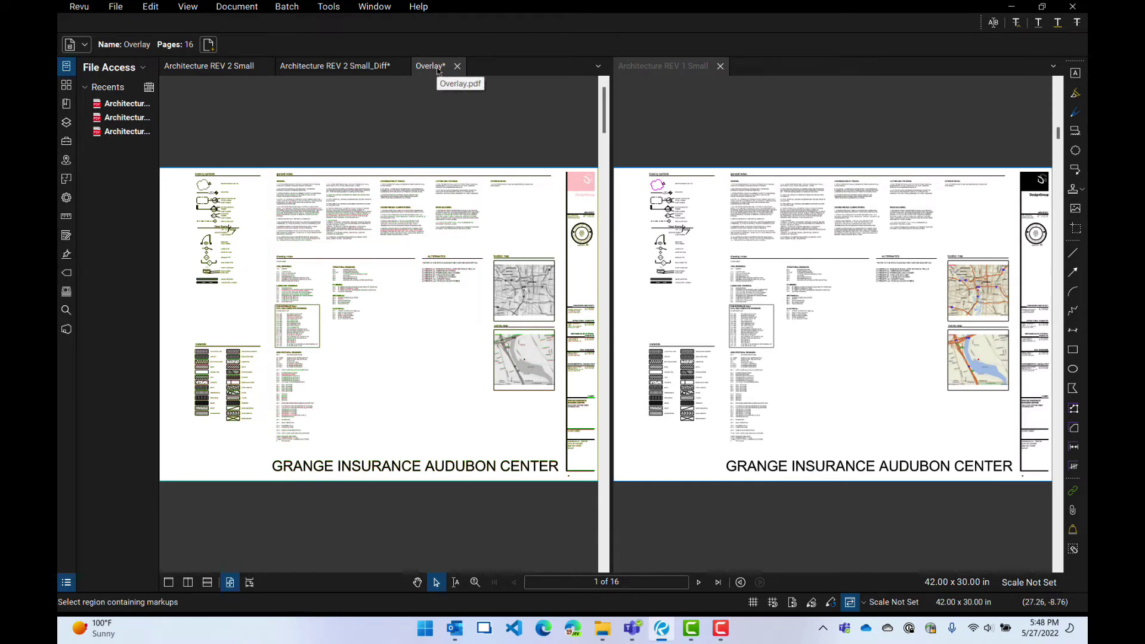
# Close the REV 1 Small tab and zoom into toilet rooms 121 and 123 on overlay page 2
pyautogui.click(721, 66)
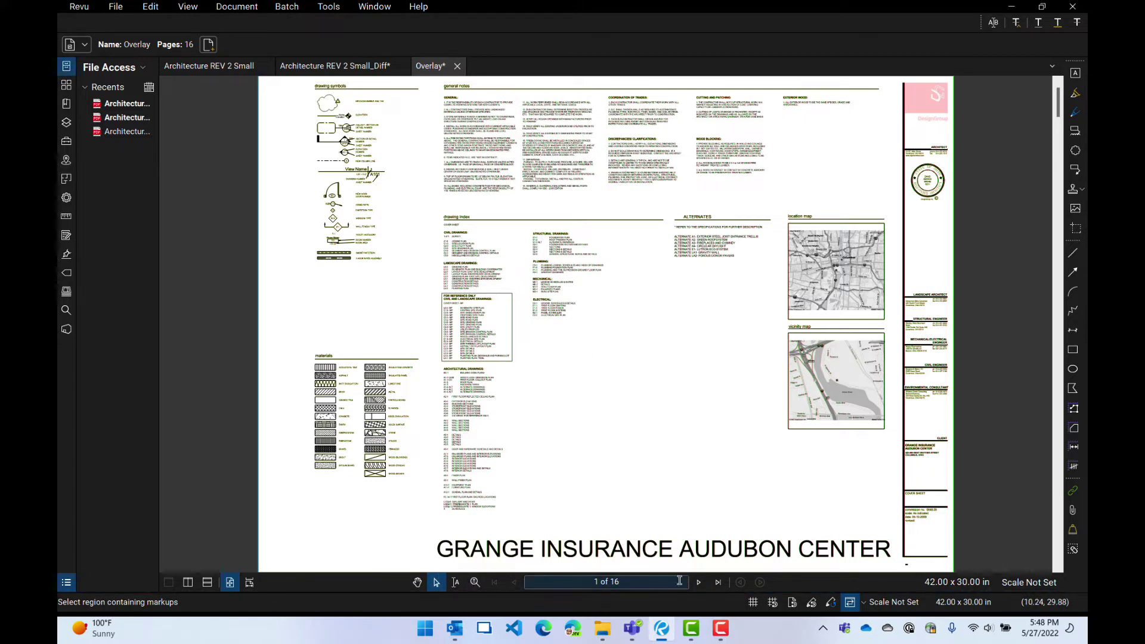
pyautogui.click(698, 583)
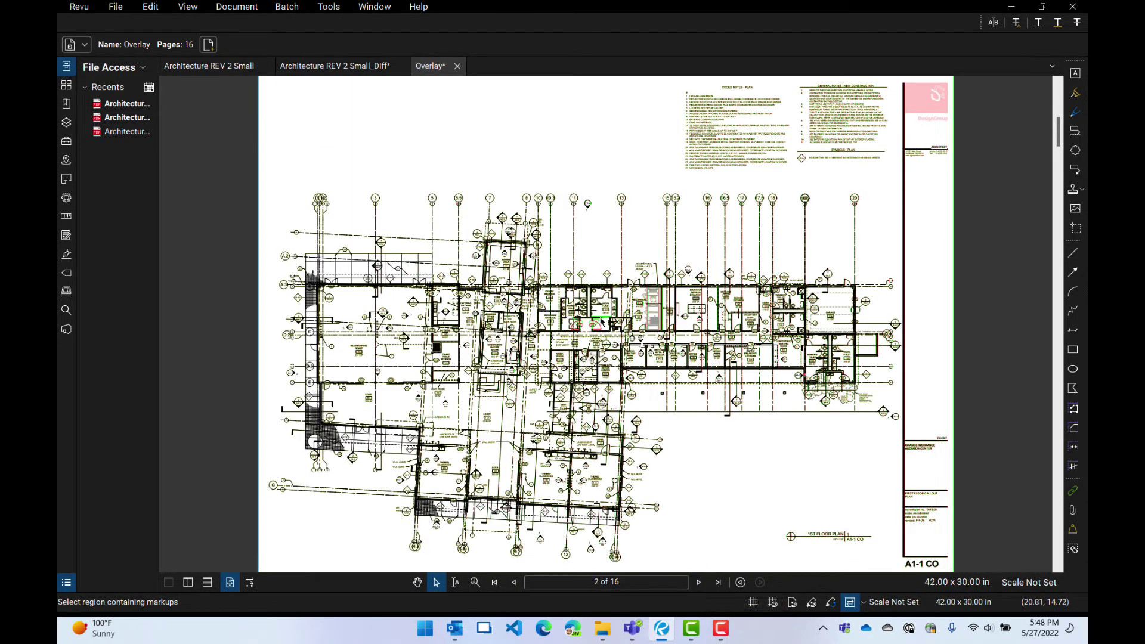
pyautogui.scroll(8, 589, 325)
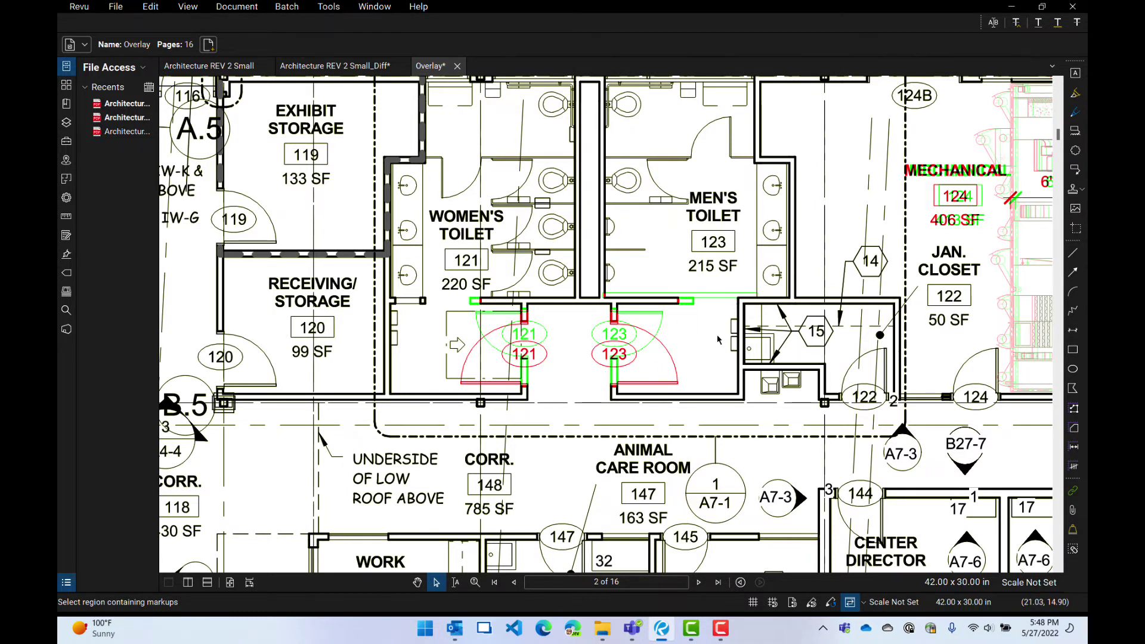
# In the widened Layers panel, hide and reshow REV 1, then REV 2, to compare each alone
pyautogui.click(66, 122)
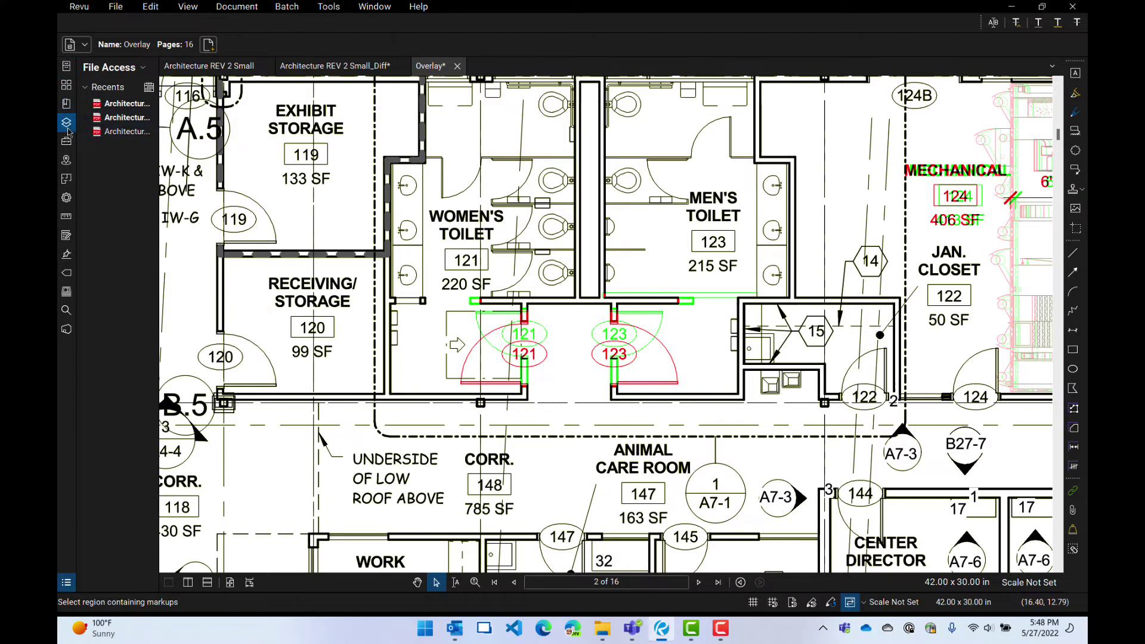
pyautogui.moveTo(159, 164)
pyautogui.mouseDown()
pyautogui.moveTo(373, 170)
pyautogui.moveTo(245, 178)
pyautogui.mouseUp()
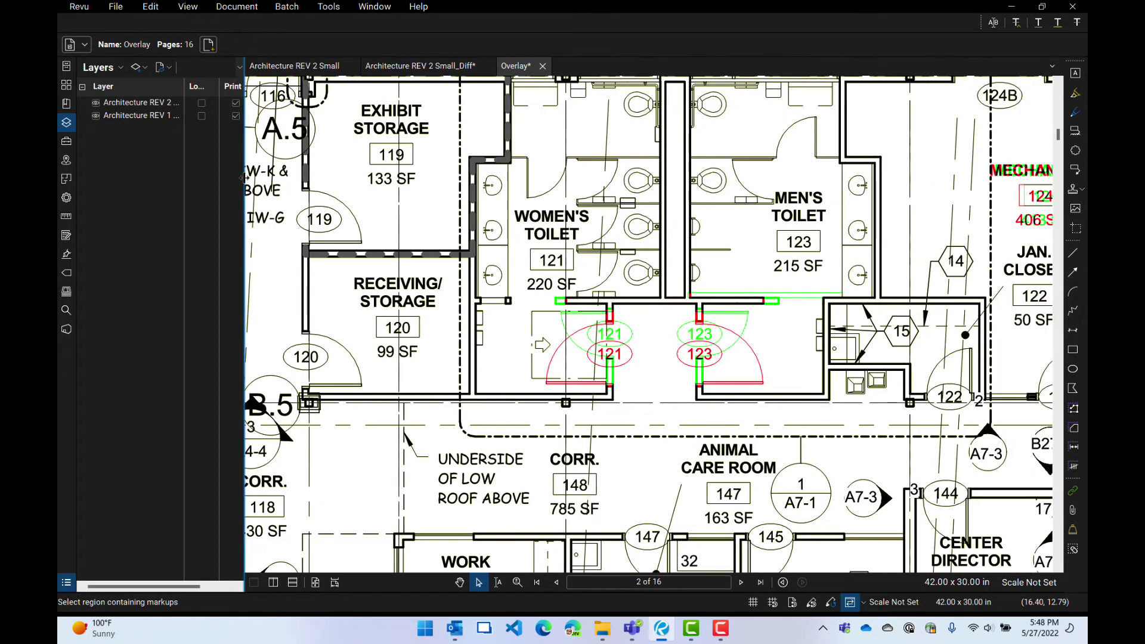
pyautogui.click(95, 116)
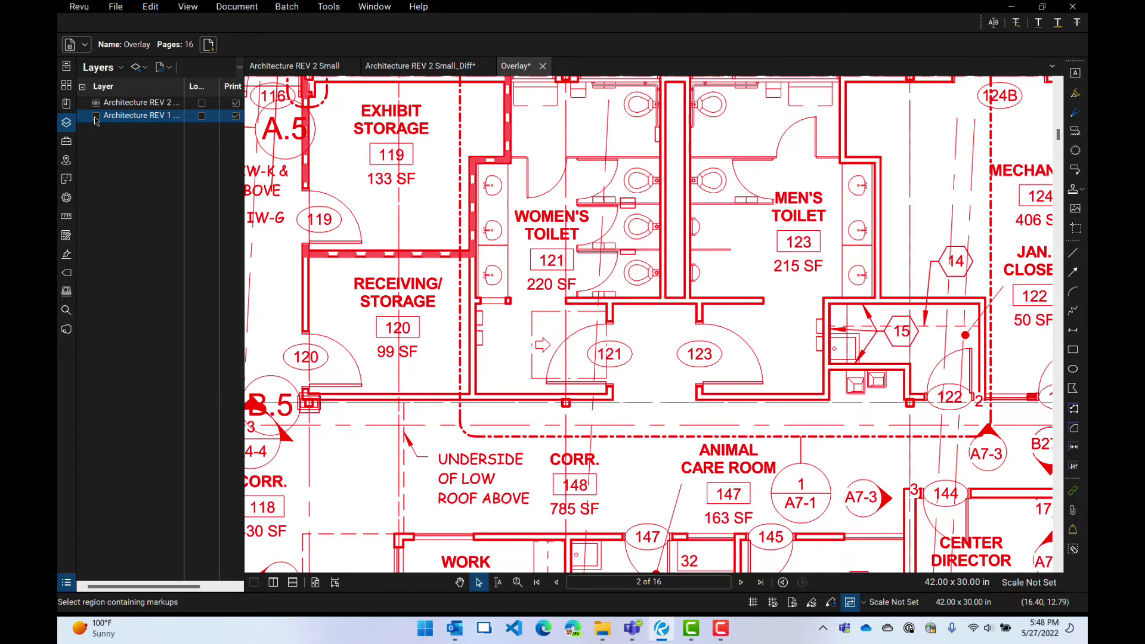
pyautogui.click(95, 117)
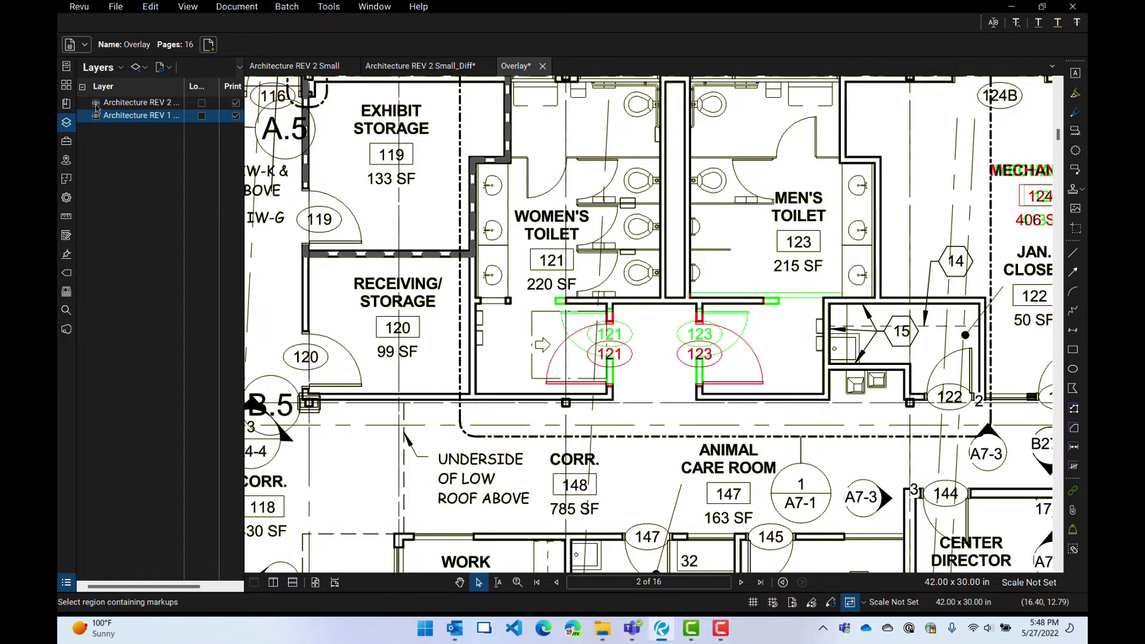
pyautogui.click(95, 104)
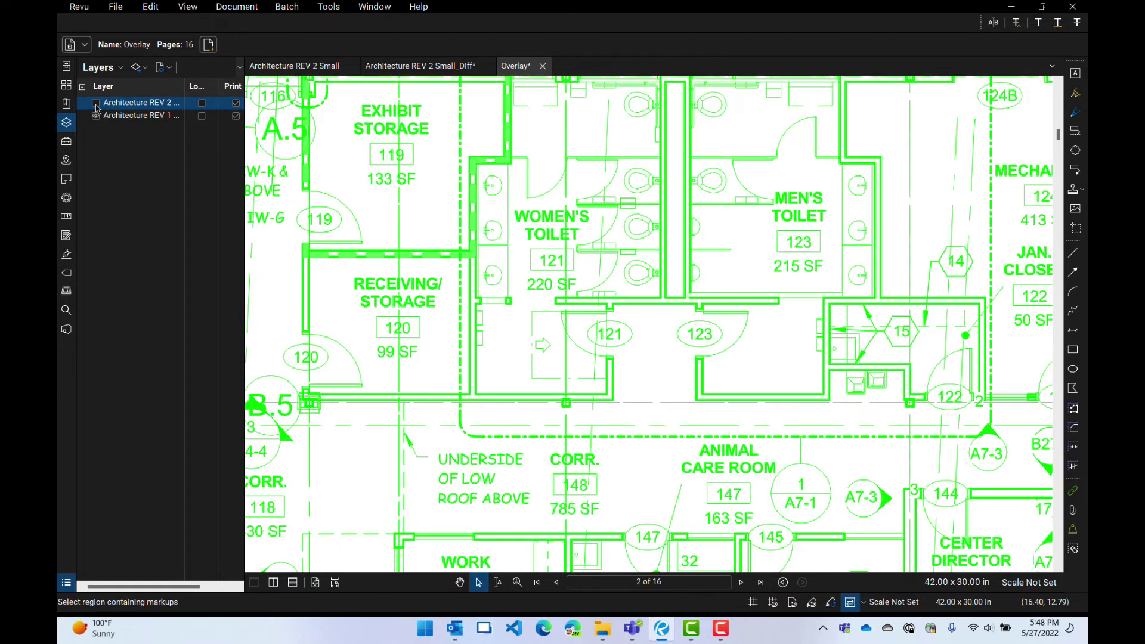
pyautogui.click(95, 104)
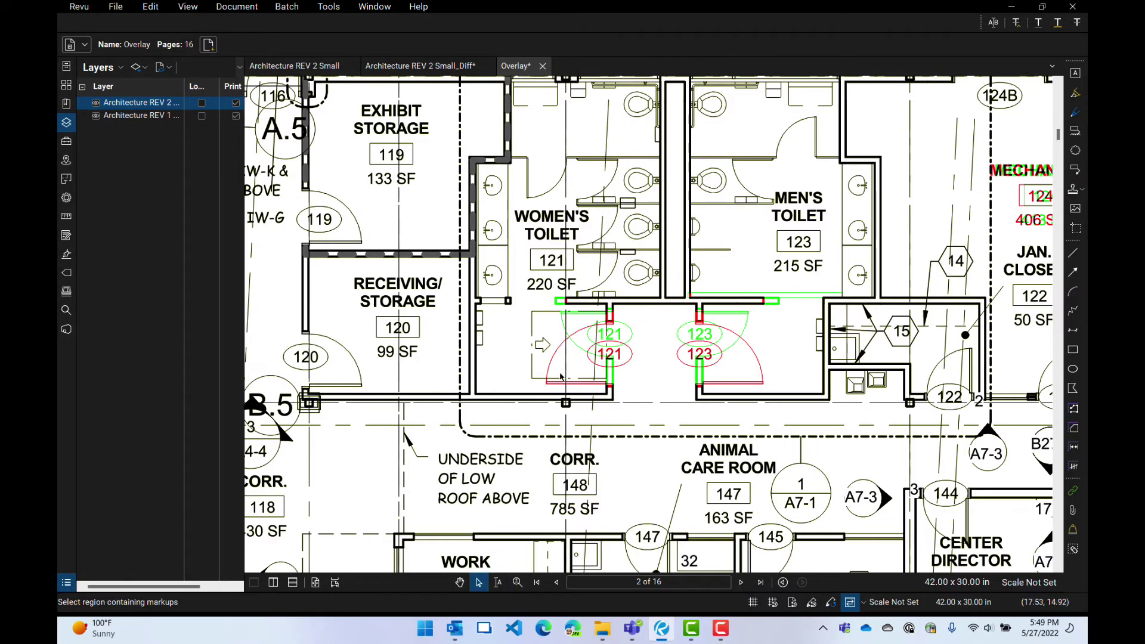
# Zoom out and pan to the whole first floor plan, including the top notes and title block
pyautogui.scroll(-5, 671, 390)
pyautogui.scroll(-3, 675, 439)
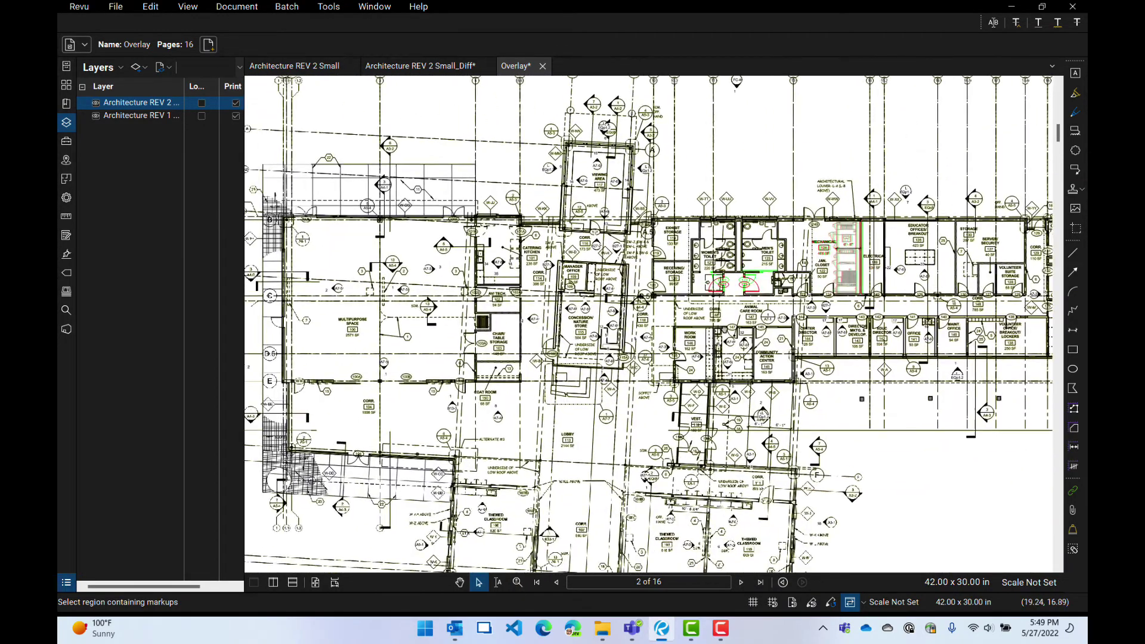
pyautogui.scroll(-2, 692, 339)
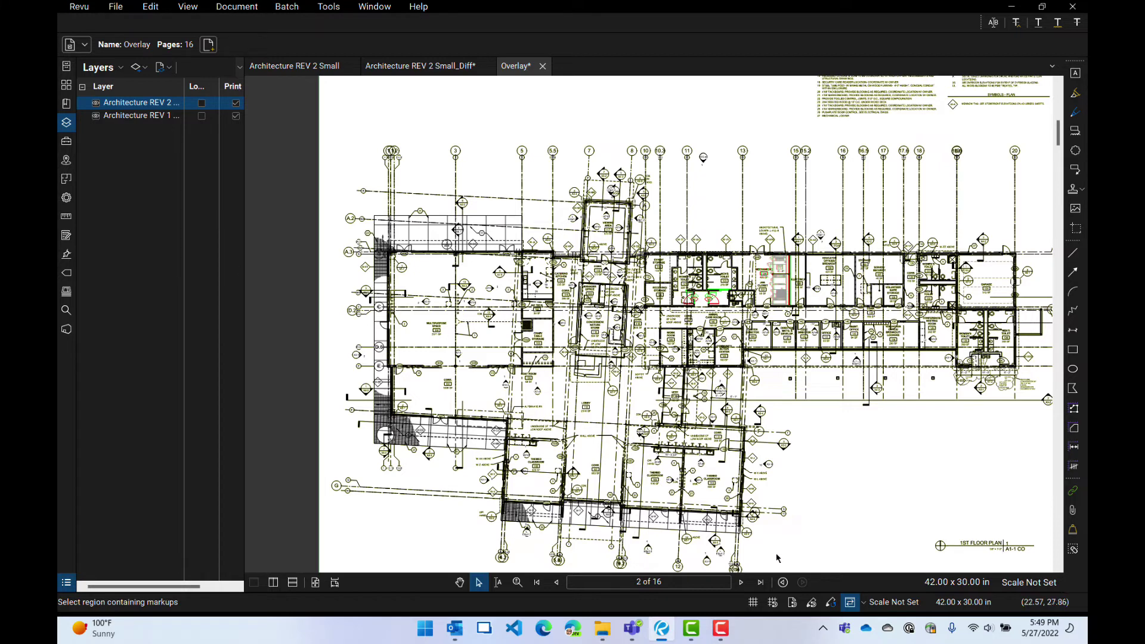
pyautogui.scroll(-1, 793, 408)
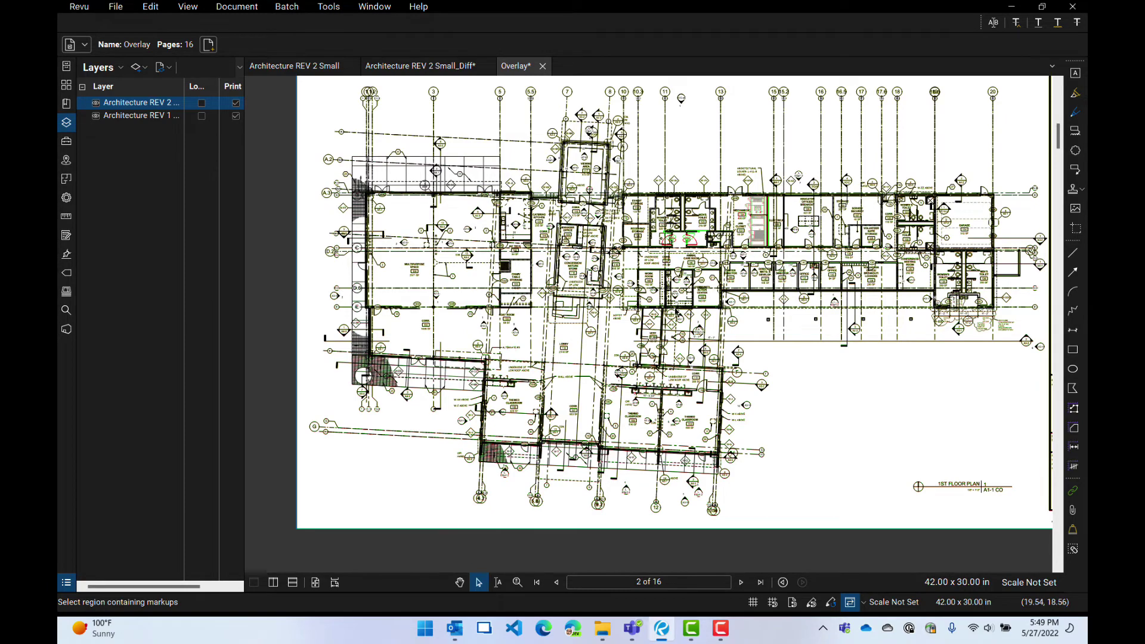
pyautogui.moveTo(730, 319); pyautogui.dragTo(690, 361)
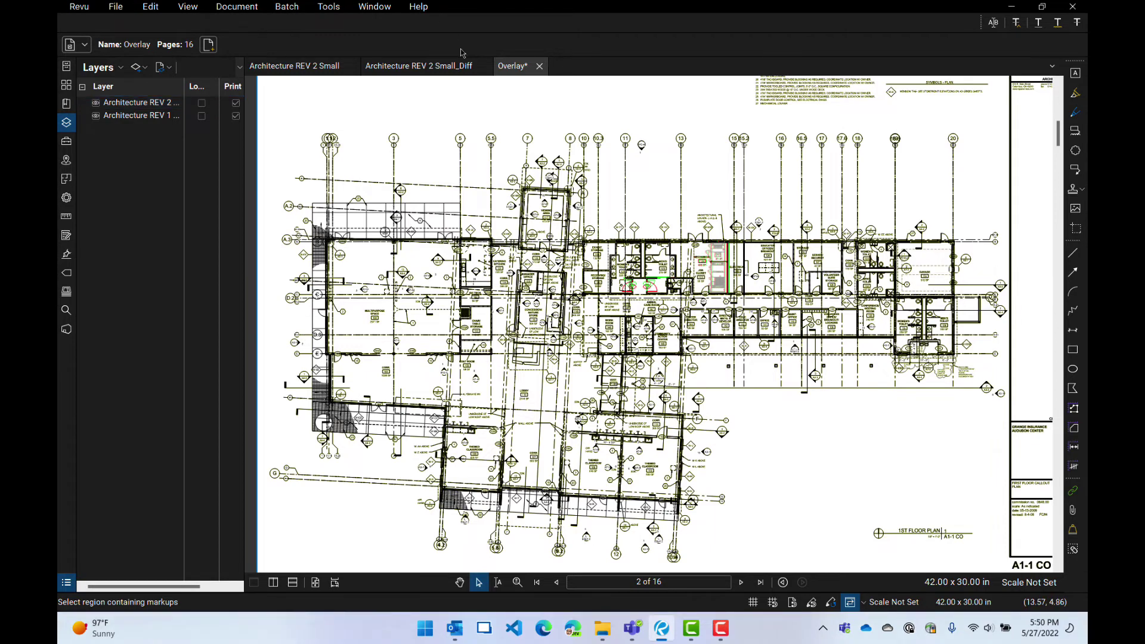
# From the Diff document's Markups List, export the Difference clouds as Architecture REV 2 Small_Diff.bax
pyautogui.click(424, 67)
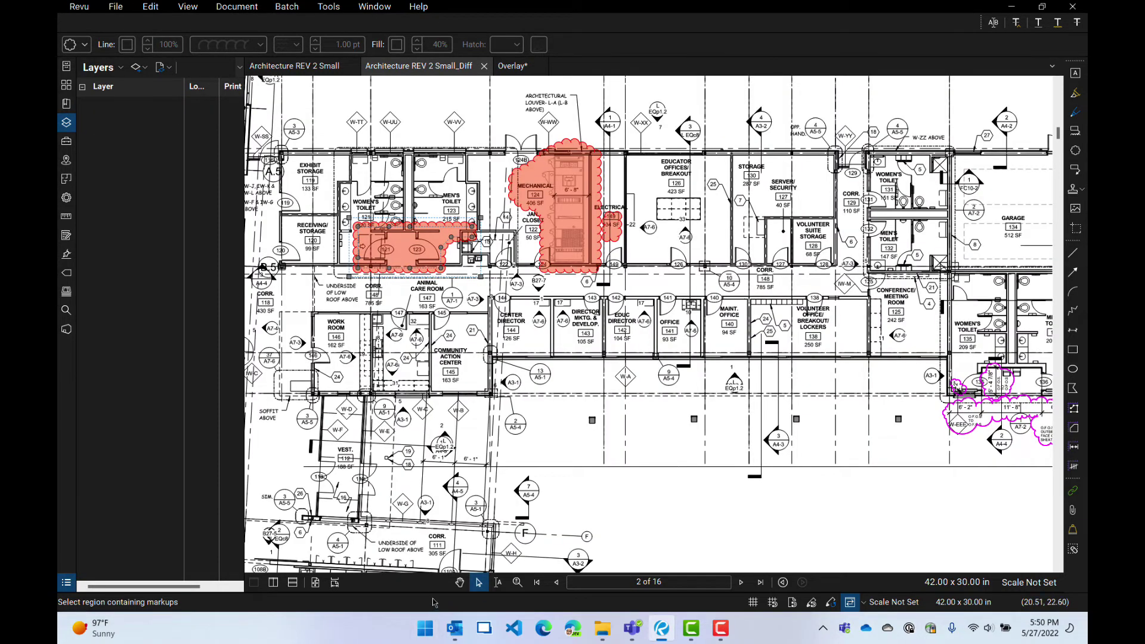
pyautogui.click(435, 592)
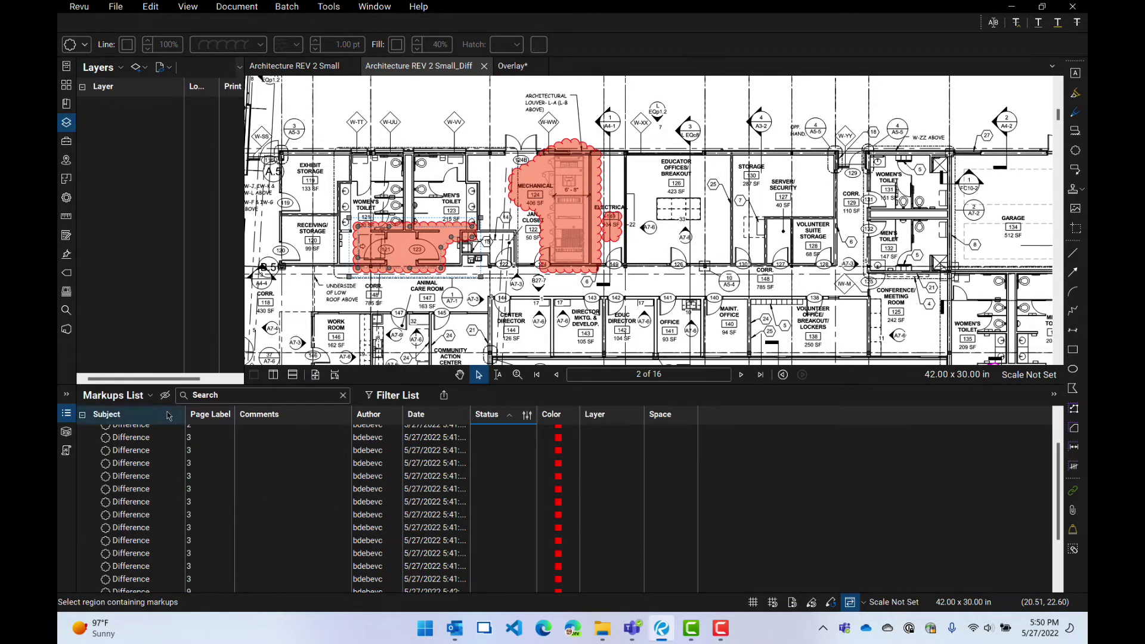
pyautogui.click(150, 395)
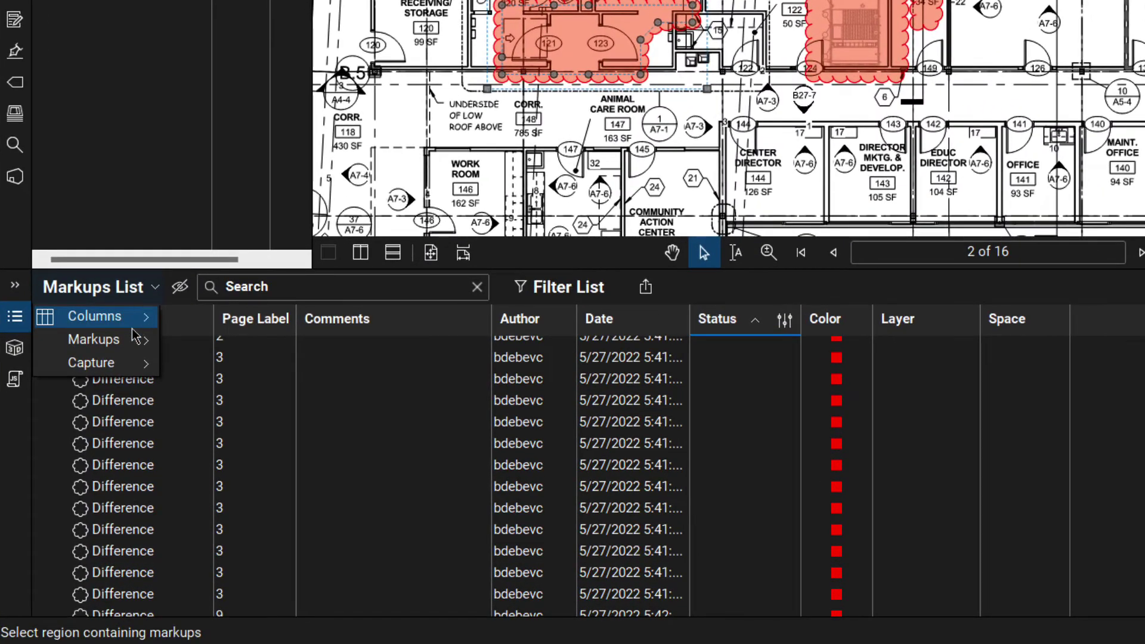
pyautogui.moveTo(129, 323)
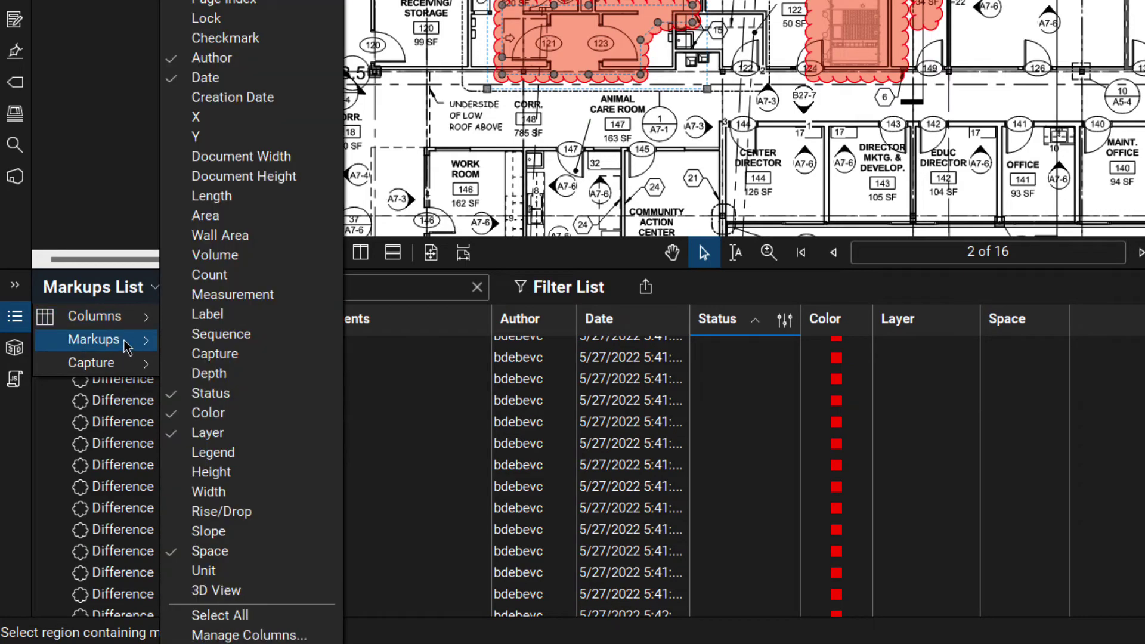
pyautogui.click(232, 365)
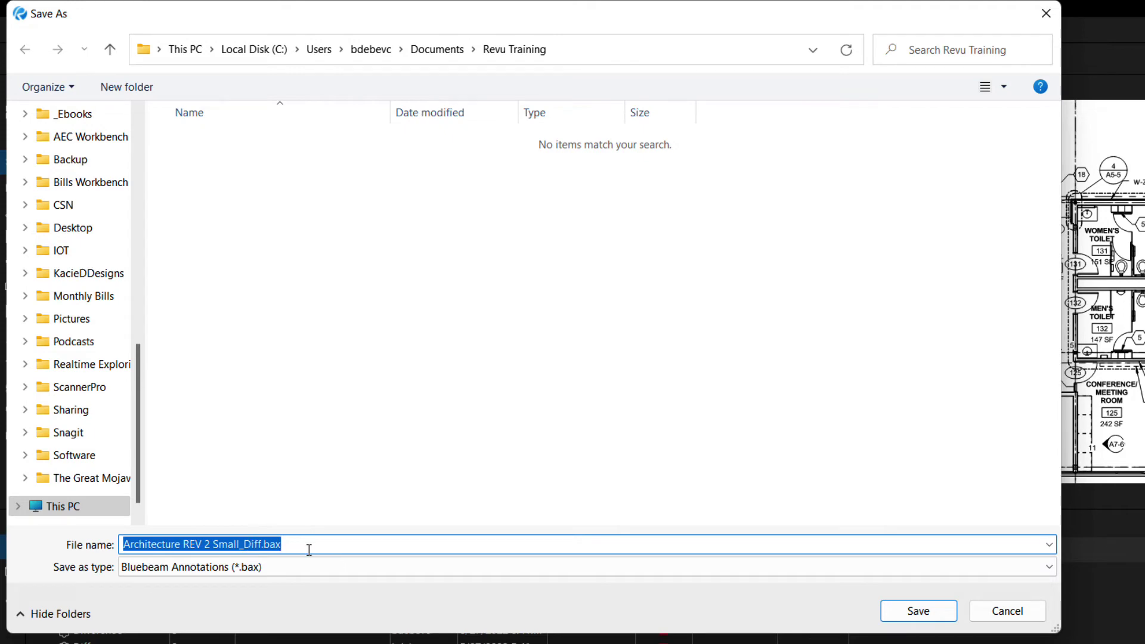
pyautogui.click(916, 612)
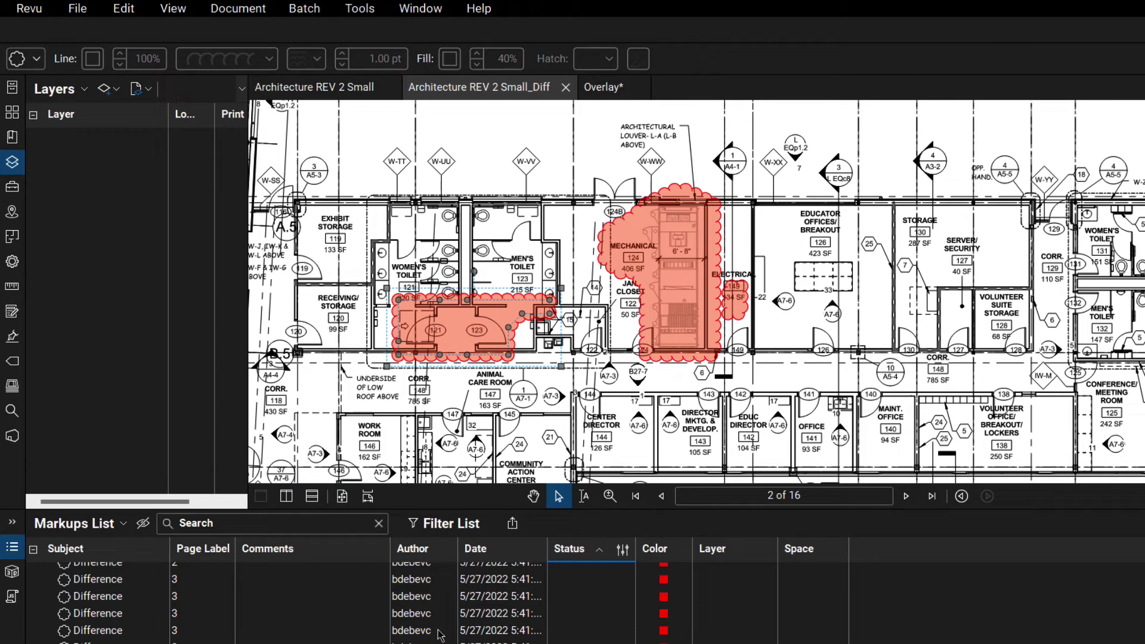
# Import Architecture REV 2 Small_Diff.bax into the Overlay document's markups
pyautogui.click(605, 89)
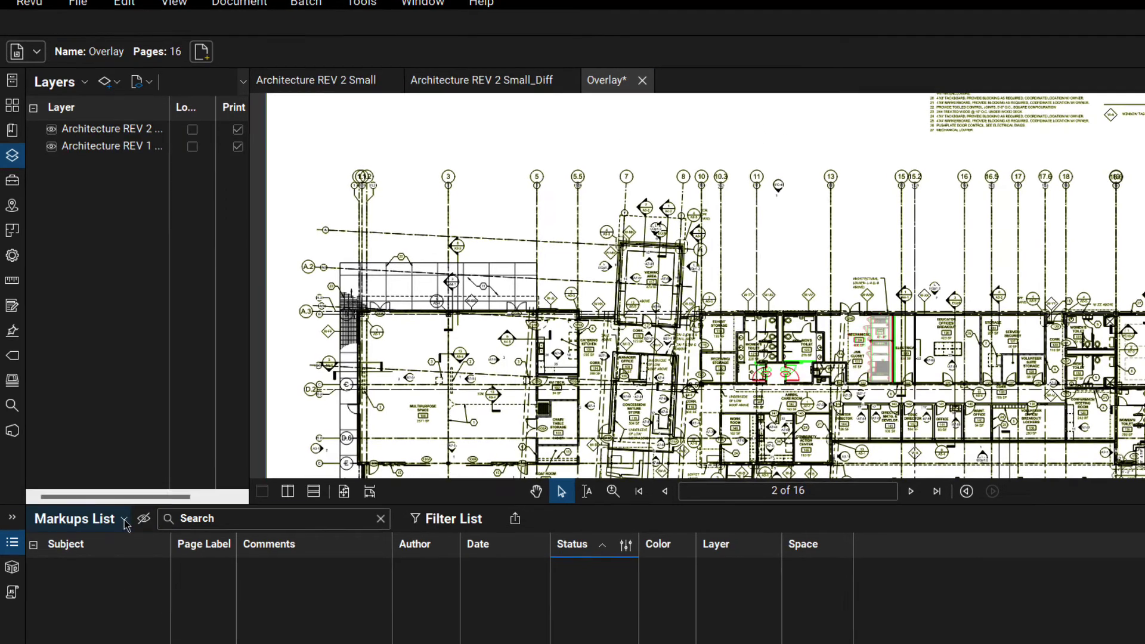
pyautogui.click(125, 522)
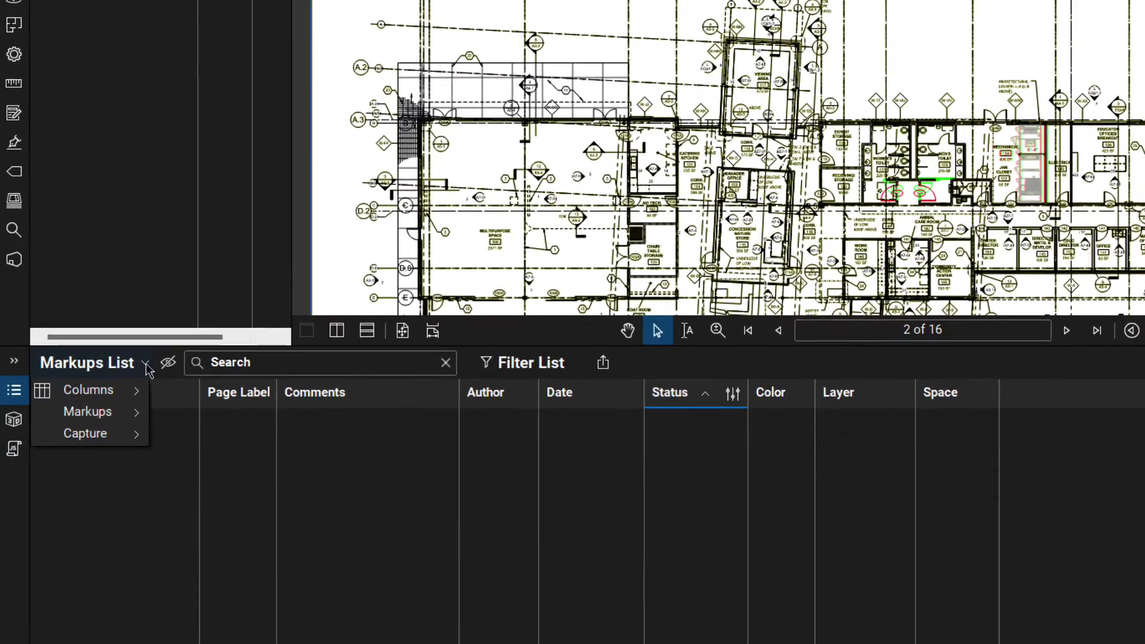
pyautogui.moveTo(101, 565)
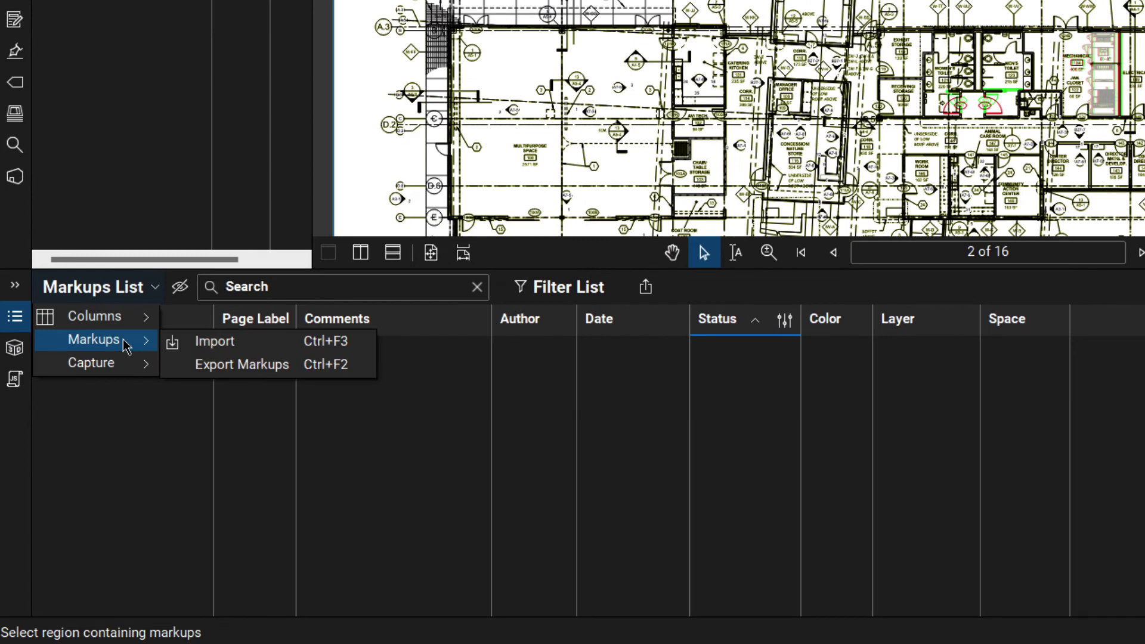
pyautogui.click(244, 345)
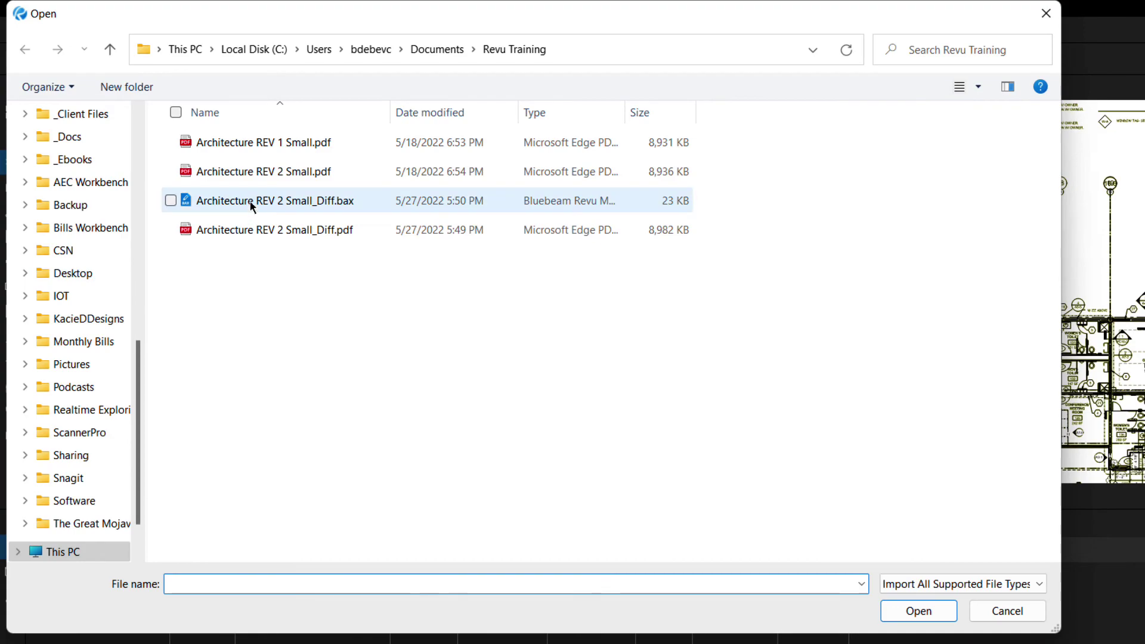
pyautogui.click(251, 207)
pyautogui.click(912, 610)
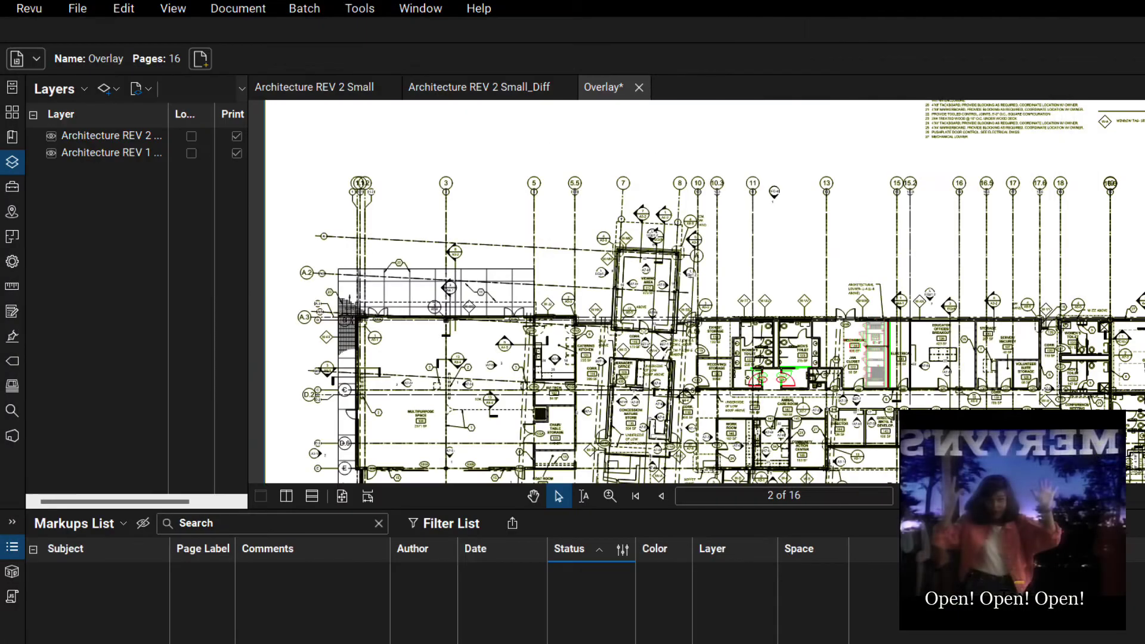
# Zoom in on the red difference clouds over rooms 121 and 123
pyautogui.scroll(5, 786, 381)
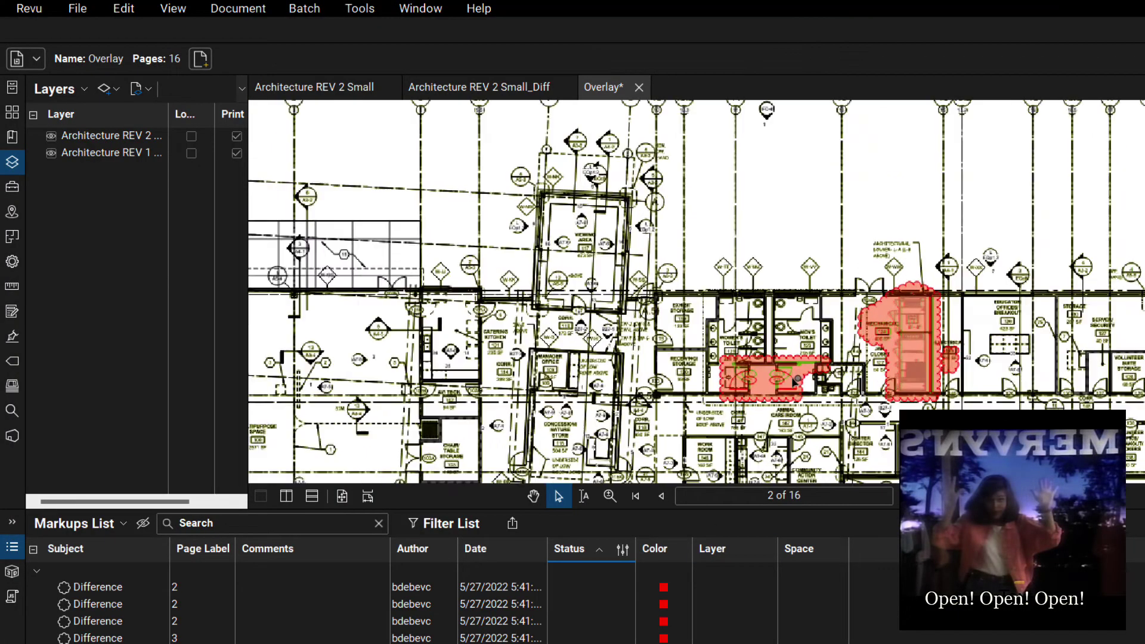
pyautogui.moveTo(730, 385); pyautogui.dragTo(593, 310)
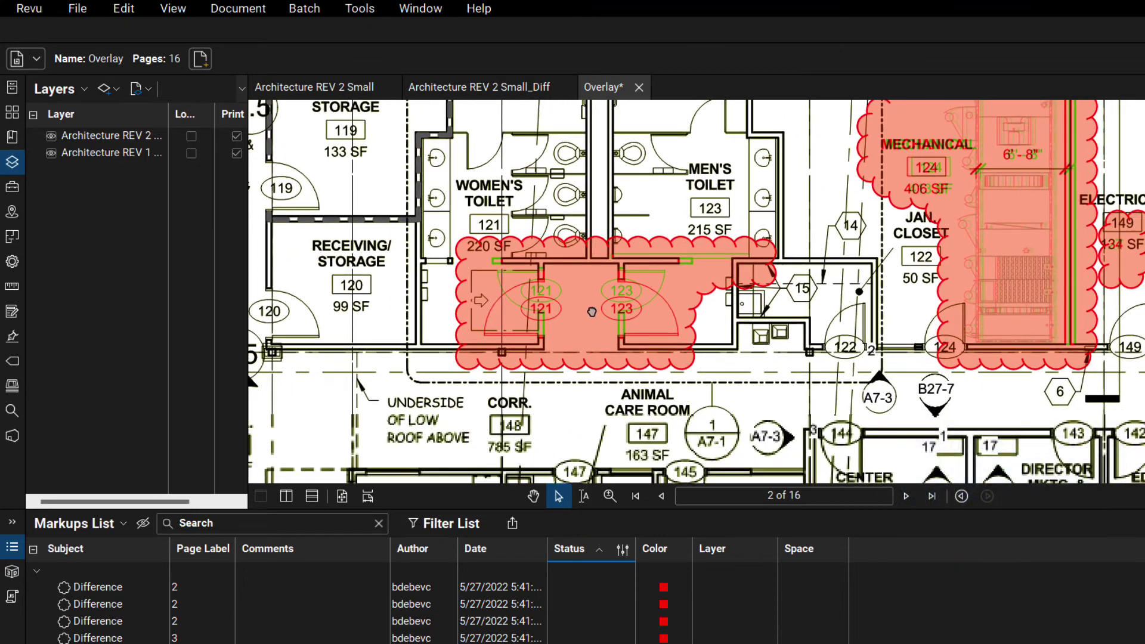
pyautogui.scroll(3, 548, 328)
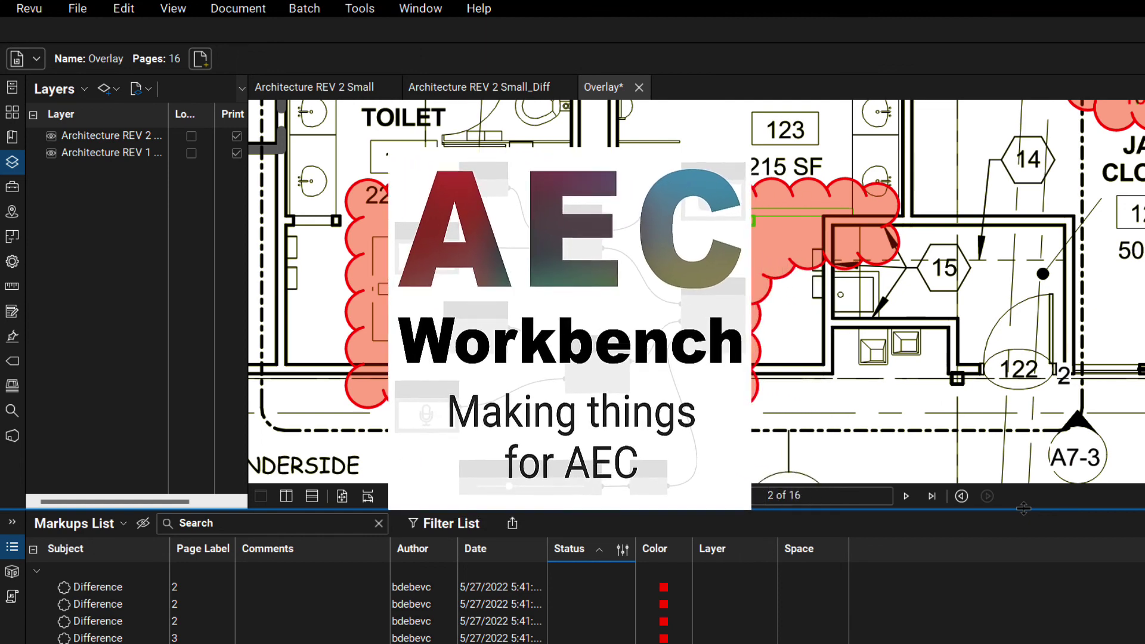
# Collapse the Markups List so the red-and-green overlay fills the window
pyautogui.moveTo(1024, 509); pyautogui.dragTo(1024, 642)
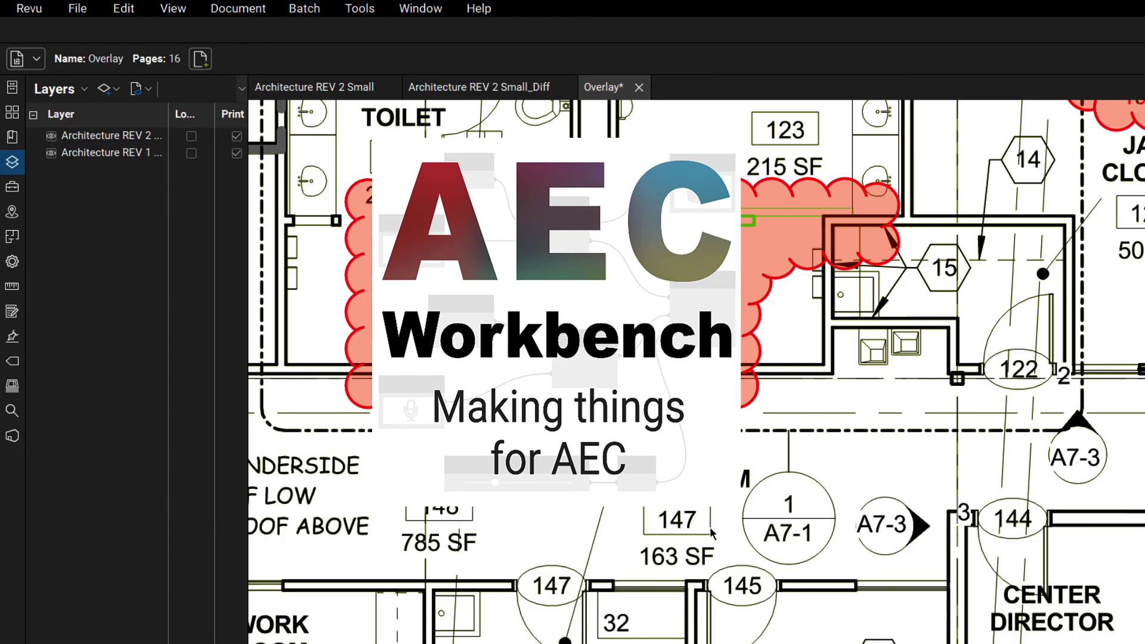